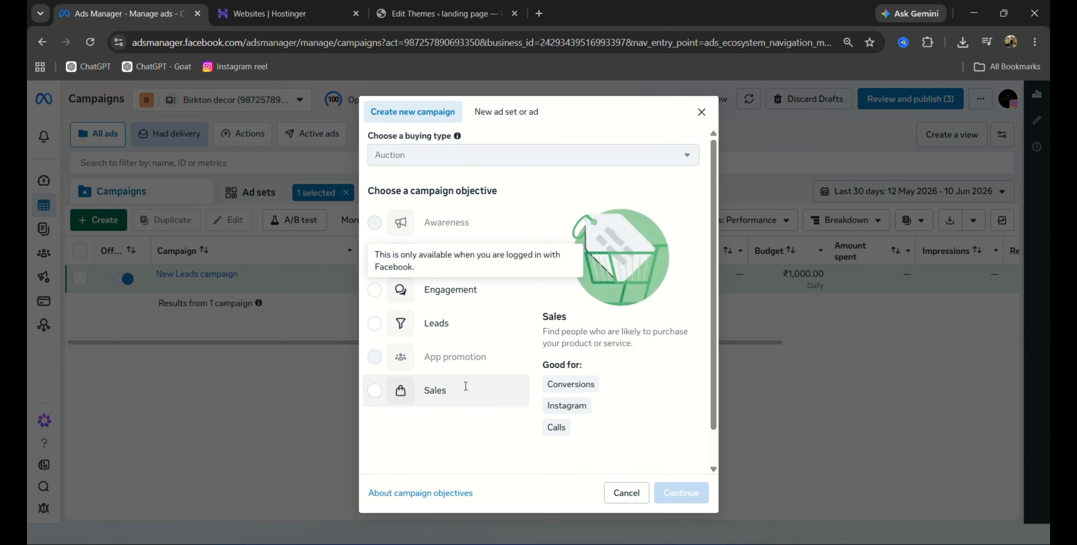
# Create a new campaign with the Leads objective and dismiss the Advantage+ campaign setup notice
pyautogui.click(443, 335)
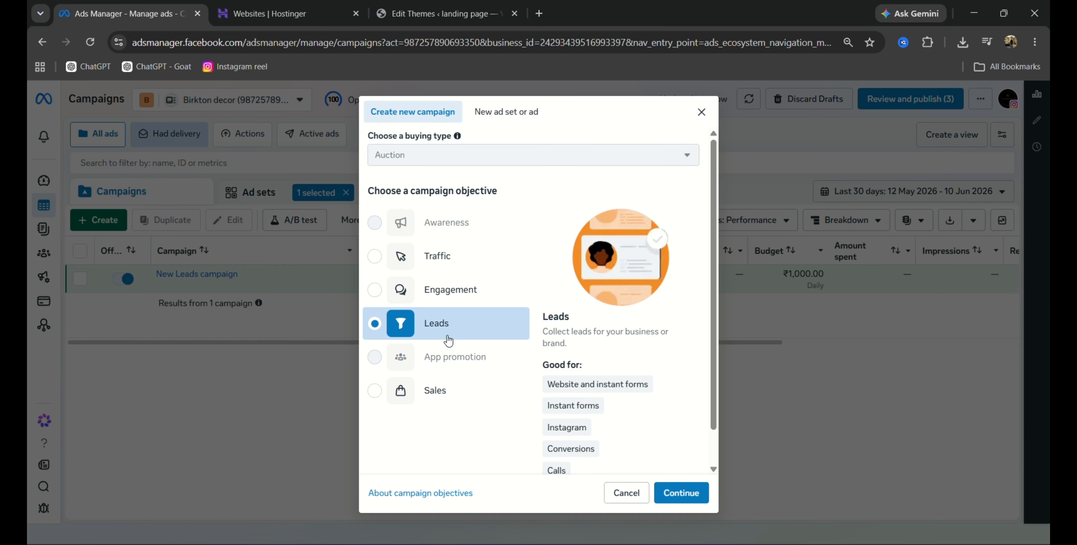
pyautogui.click(684, 495)
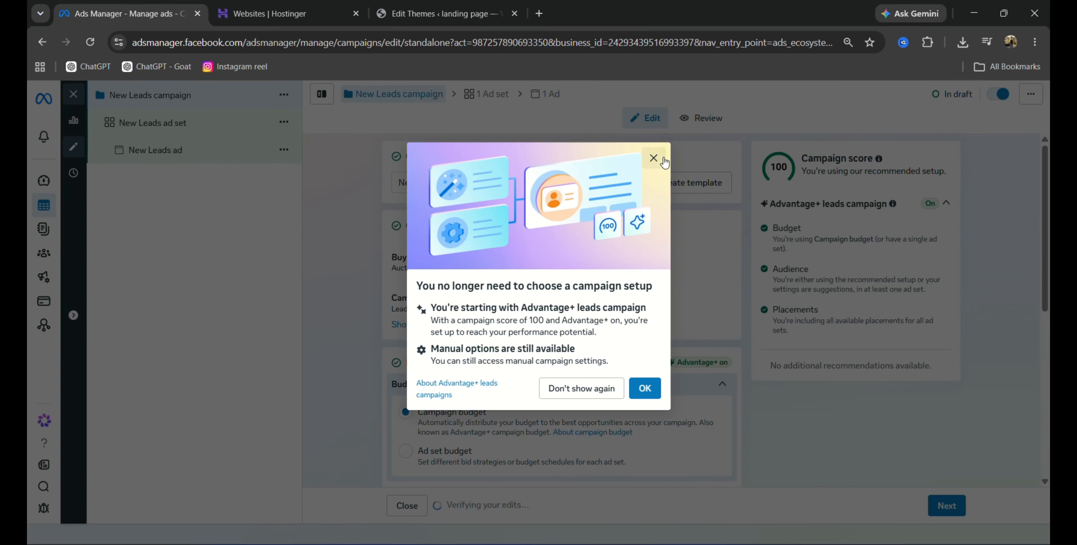
pyautogui.click(654, 158)
# Rename the campaign as "LEad campiagn skill circle 11-6-2026"
pyautogui.tripleClick(467, 181)
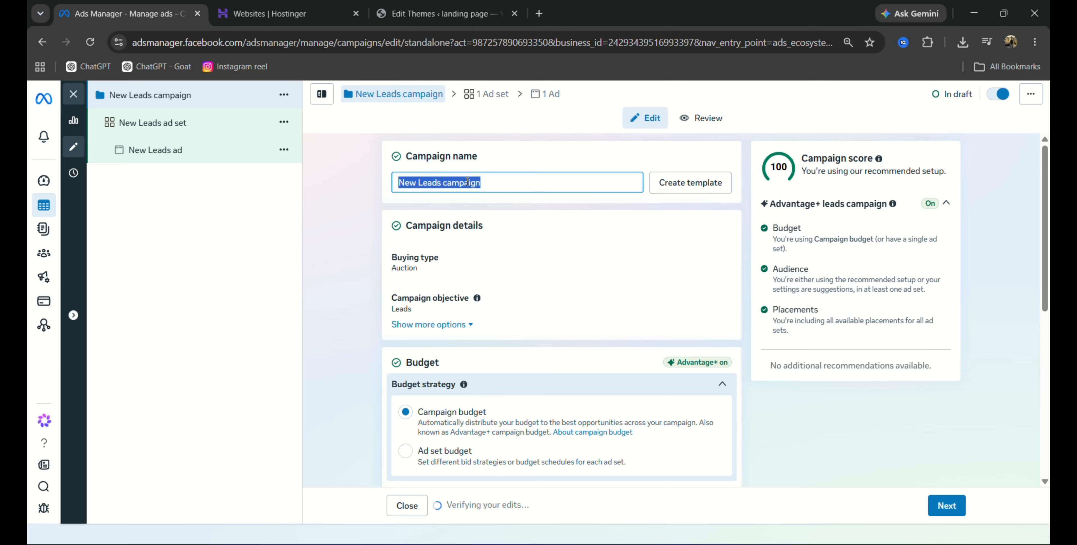
pyautogui.write('LEad c')
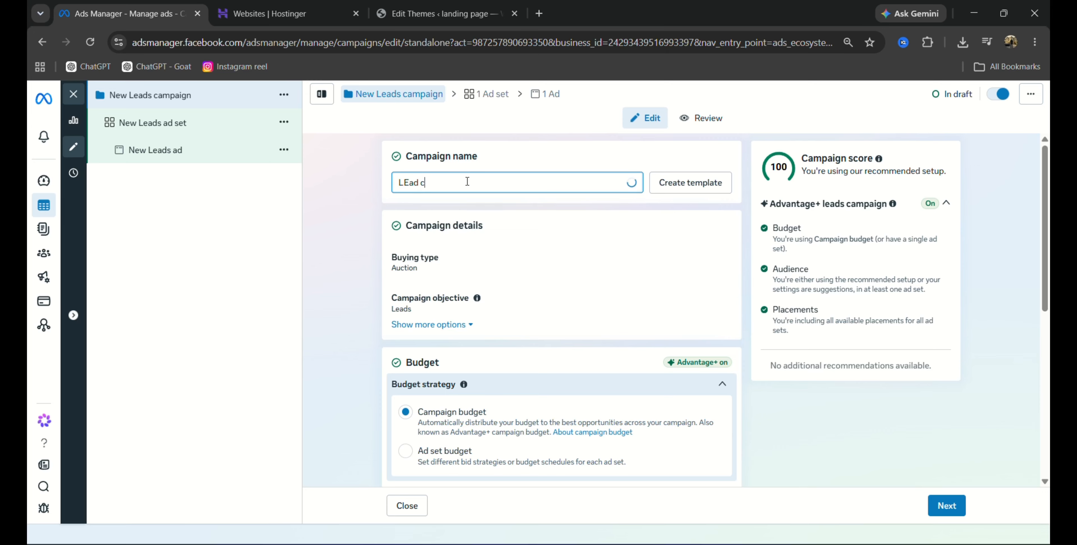
pyautogui.write('ampiagn skill circle 11-')
pyautogui.press('BackSpace')
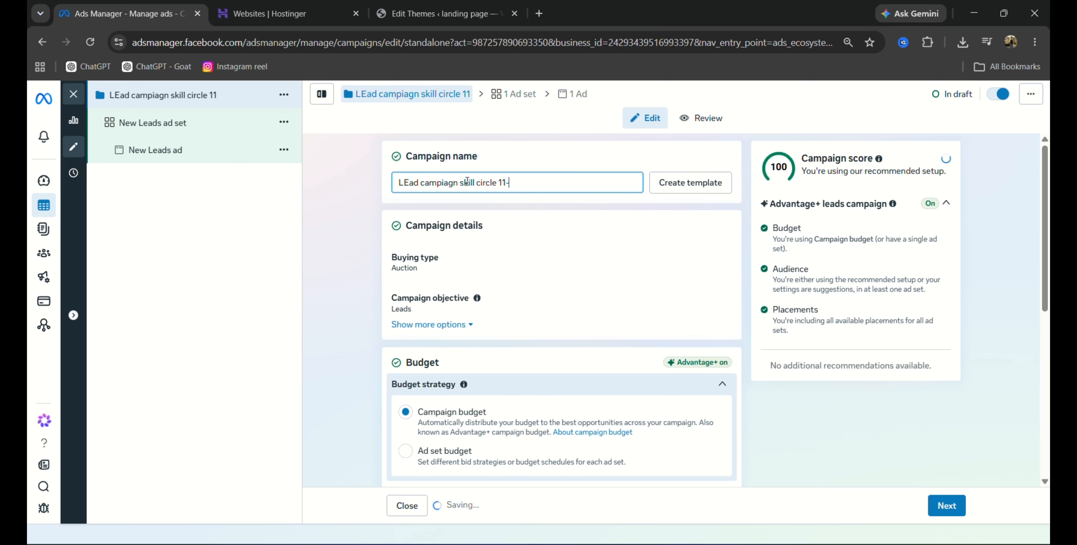
pyautogui.write('-6-')
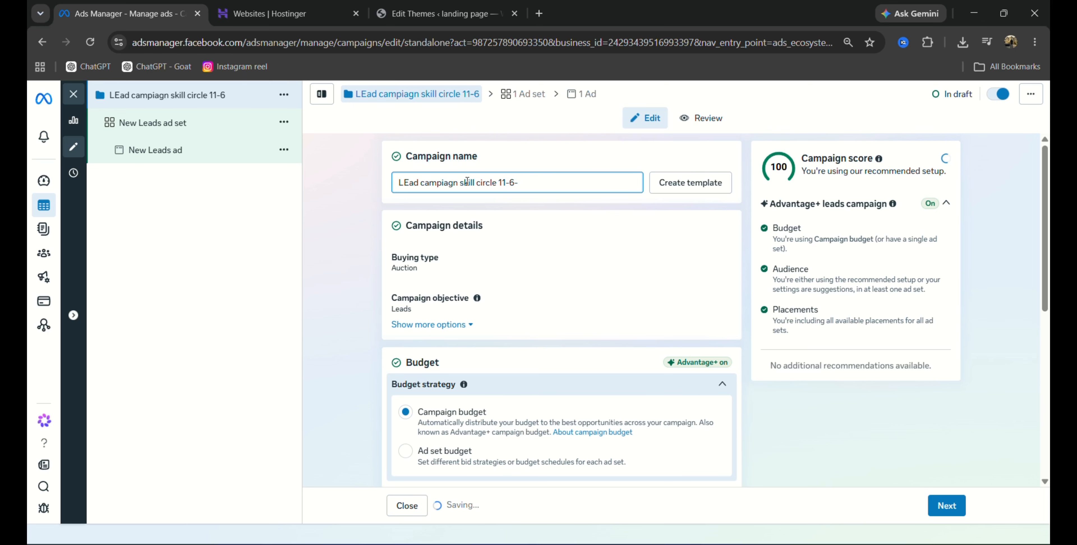
pyautogui.write('2026')
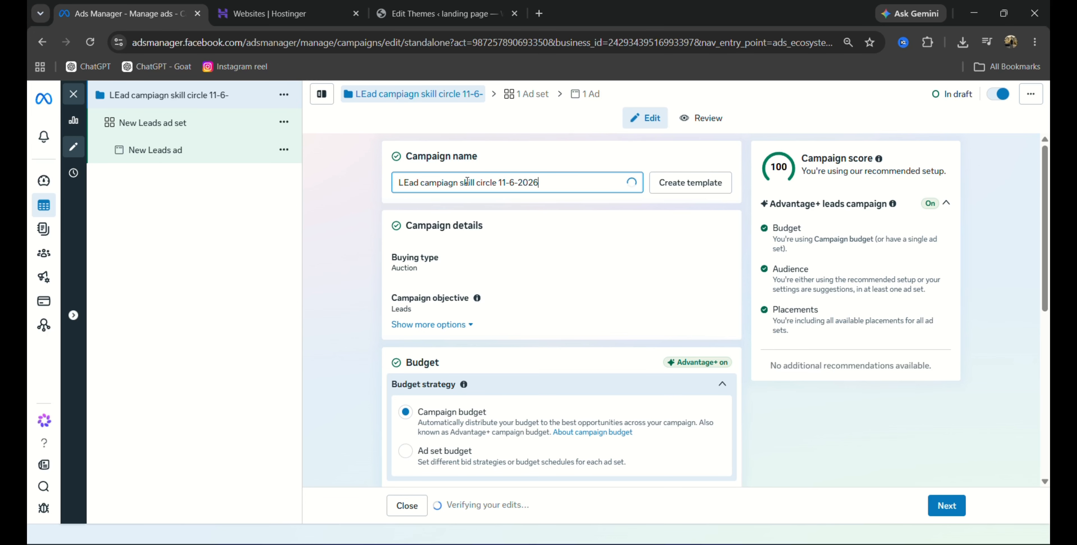
# Examine the buying type options in the campaign details
pyautogui.scroll(-1, 405, 256)
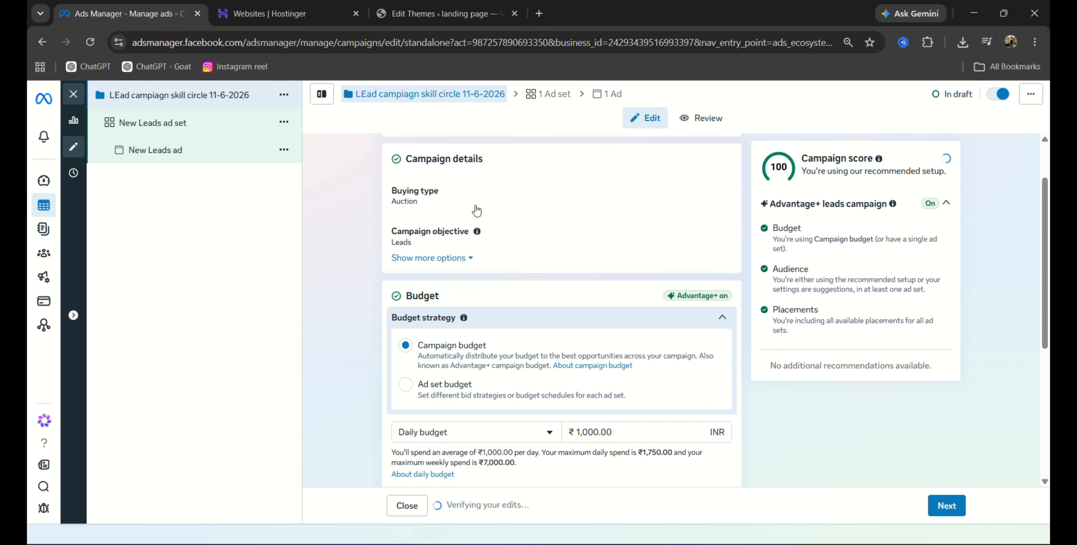
pyautogui.click(719, 205)
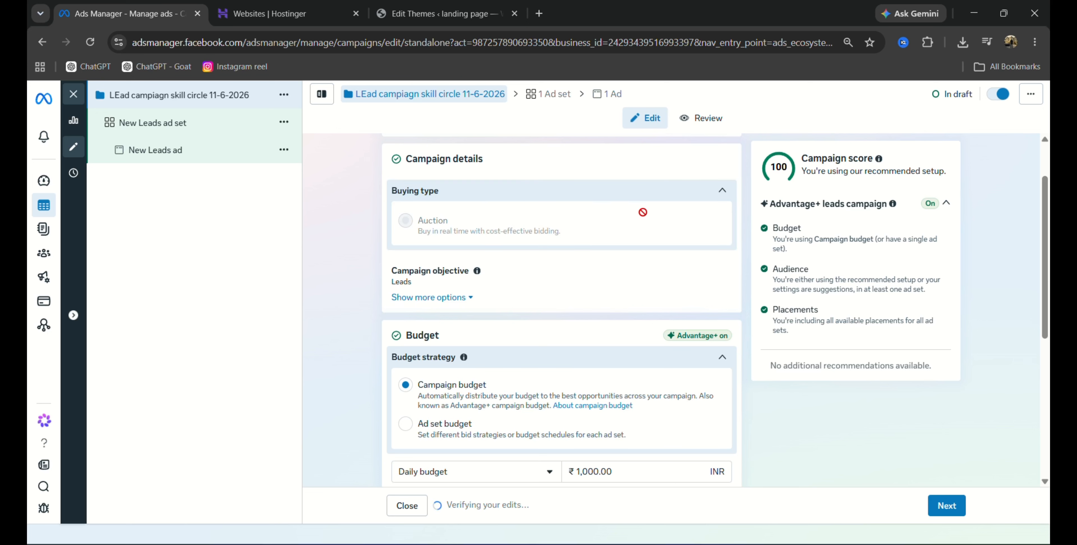
pyautogui.click(722, 192)
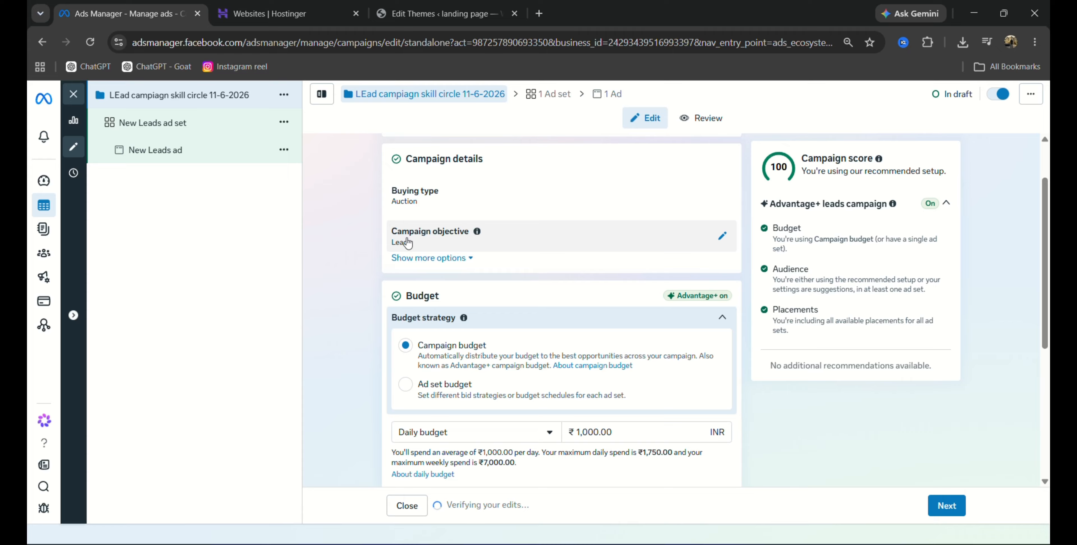
# Try the Ad set budget strategy and return the campaign to Campaign budget
pyautogui.scroll(-3, 450, 272)
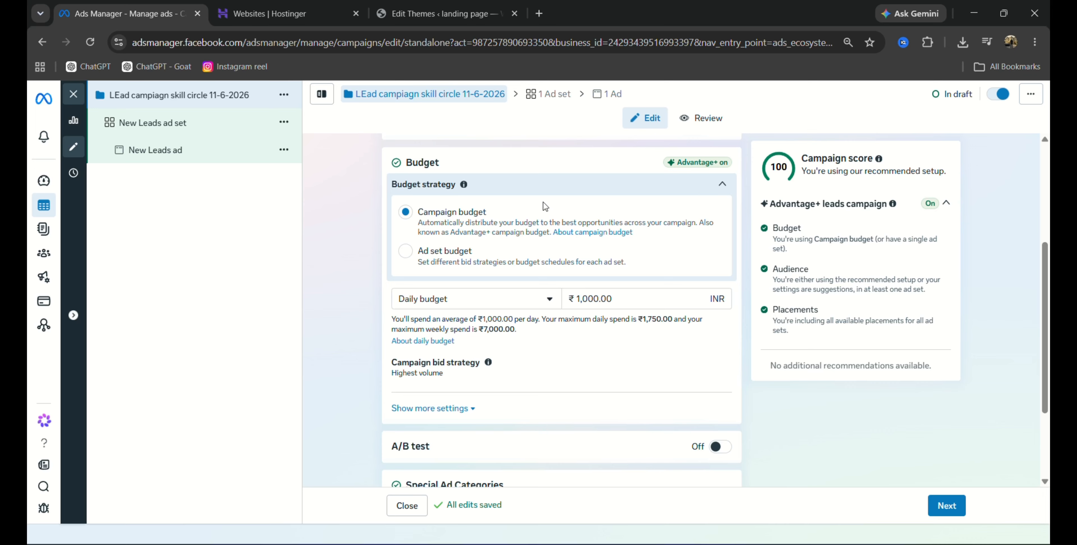
pyautogui.click(406, 252)
pyautogui.click(405, 222)
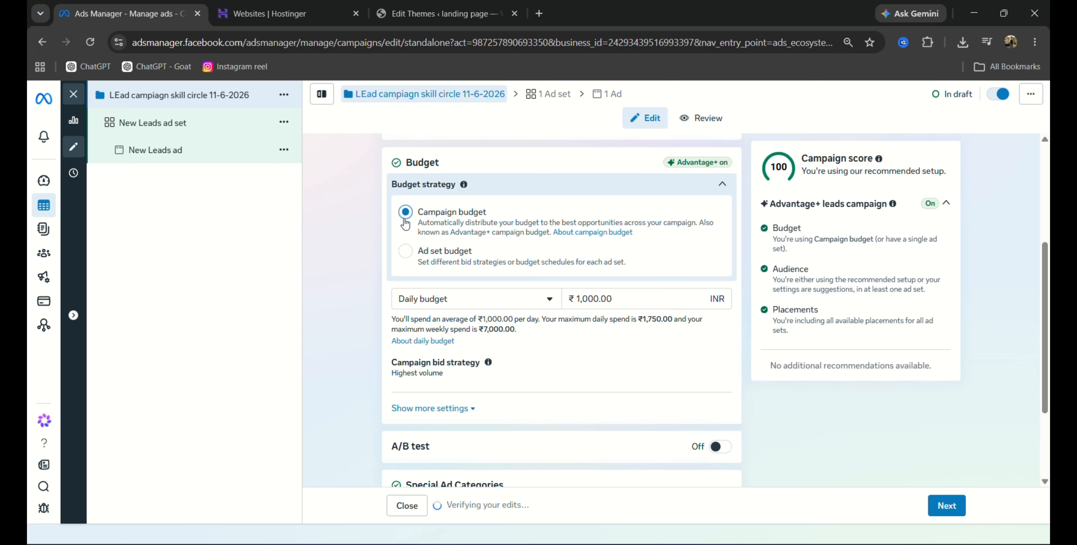
pyautogui.click(405, 251)
pyautogui.click(410, 219)
# Choose Highest volume or value as the campaign bid strategy and continue to the ad set settings
pyautogui.scroll(-3, 483, 246)
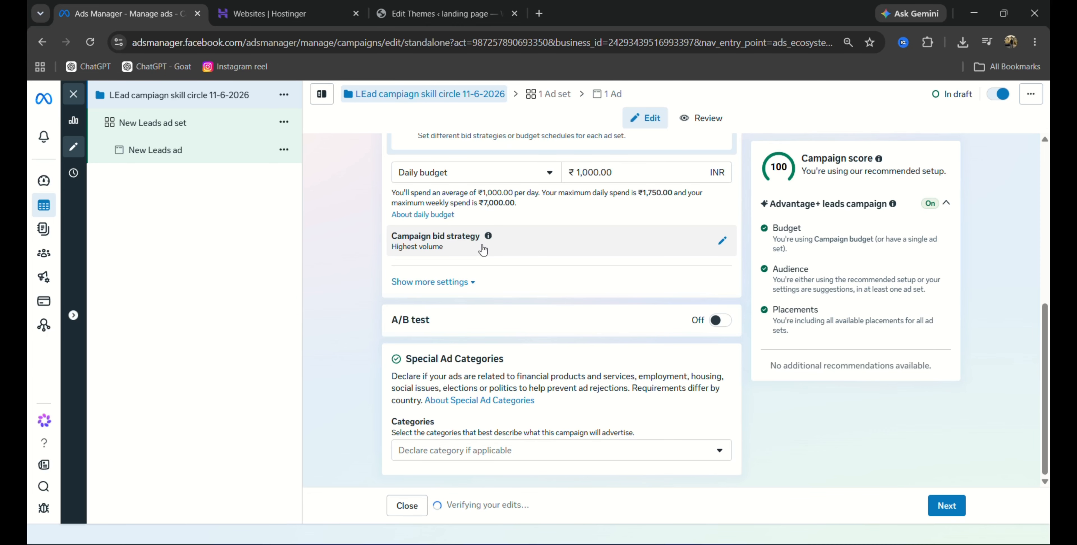
pyautogui.click(722, 240)
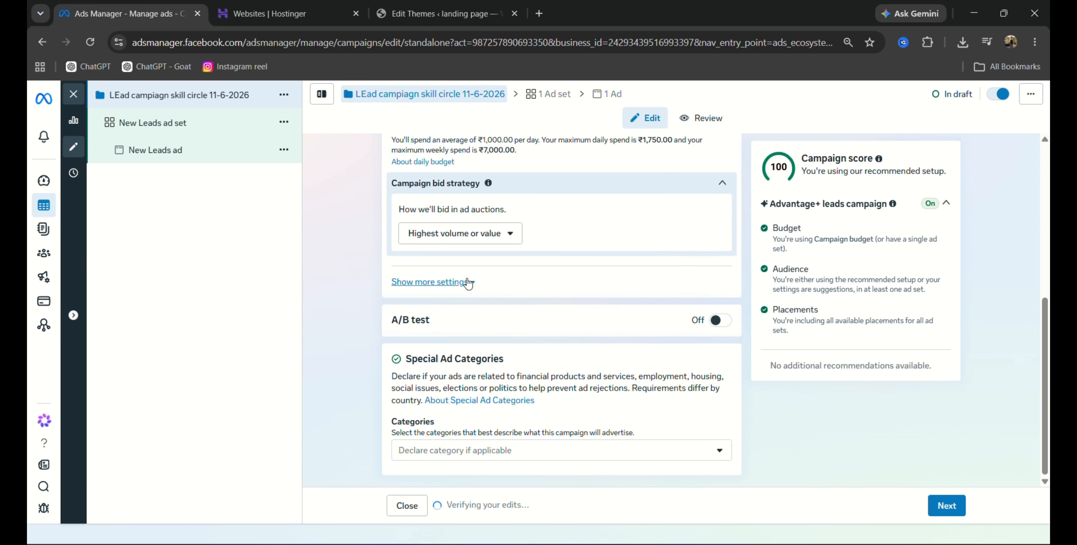
pyautogui.click(454, 241)
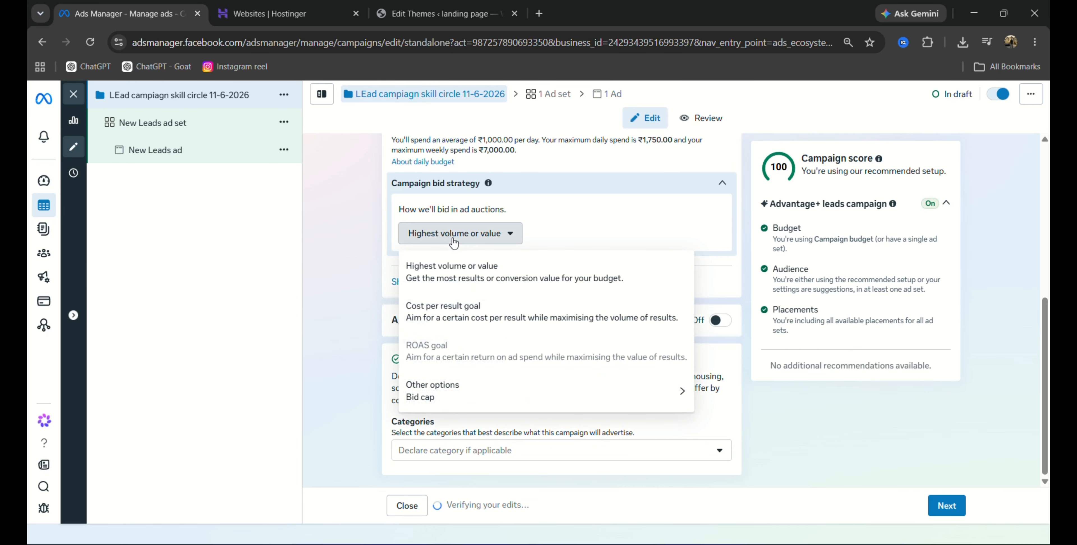
pyautogui.click(460, 273)
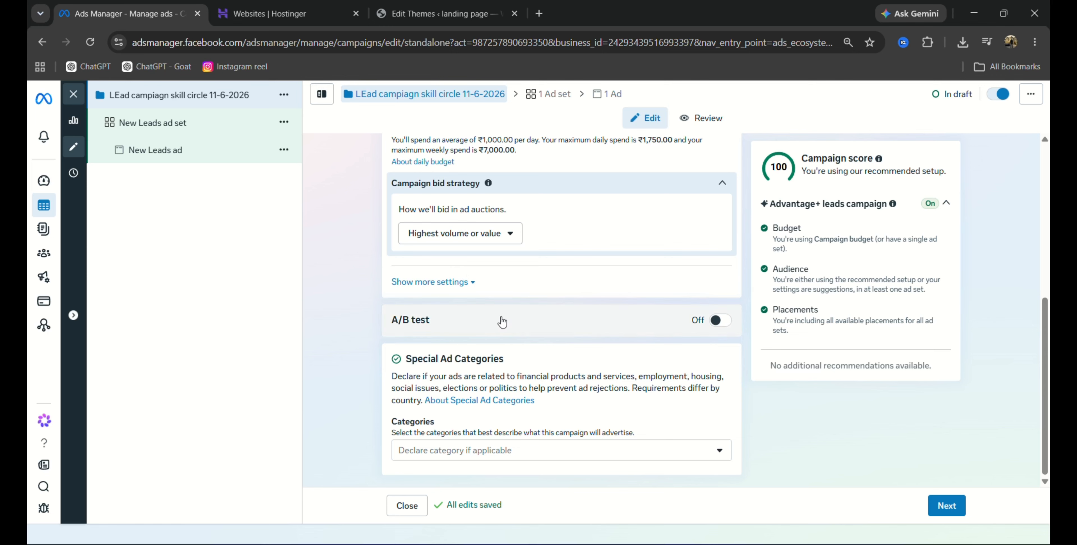
pyautogui.click(940, 516)
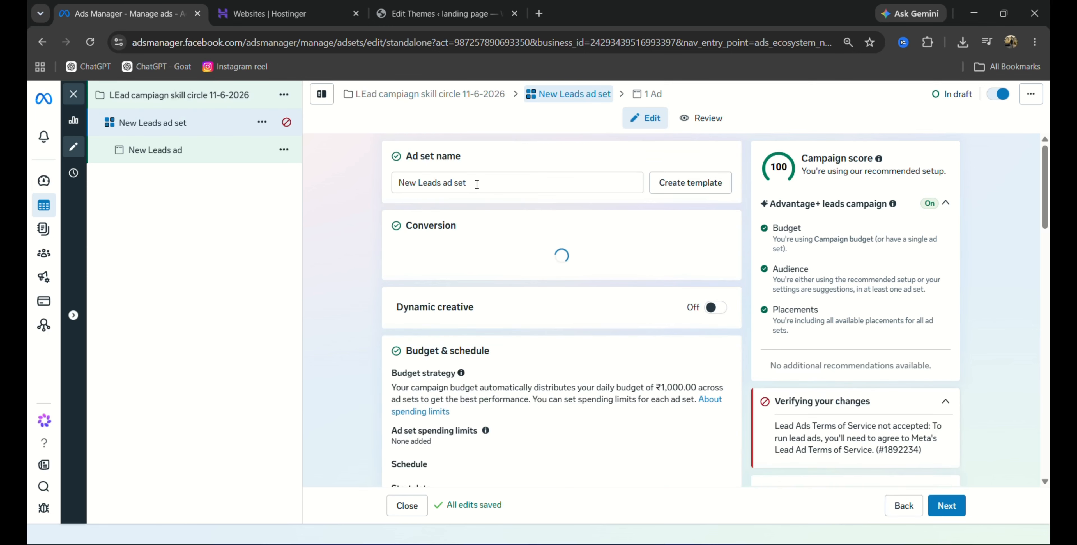
# Rename the ad set as "Lead campaign ad lvl"
pyautogui.tripleClick(480, 184)
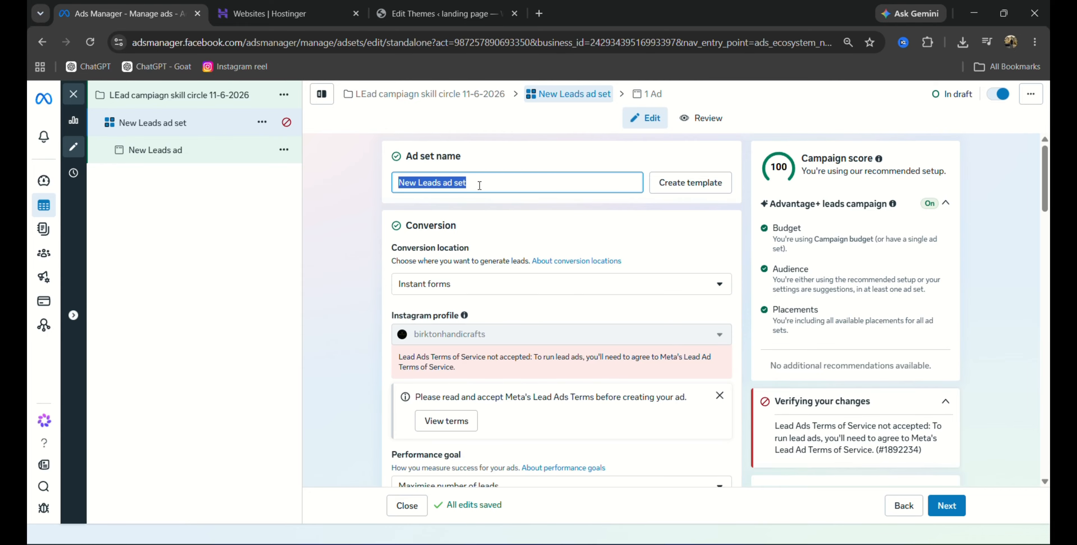
pyautogui.write('Lead')
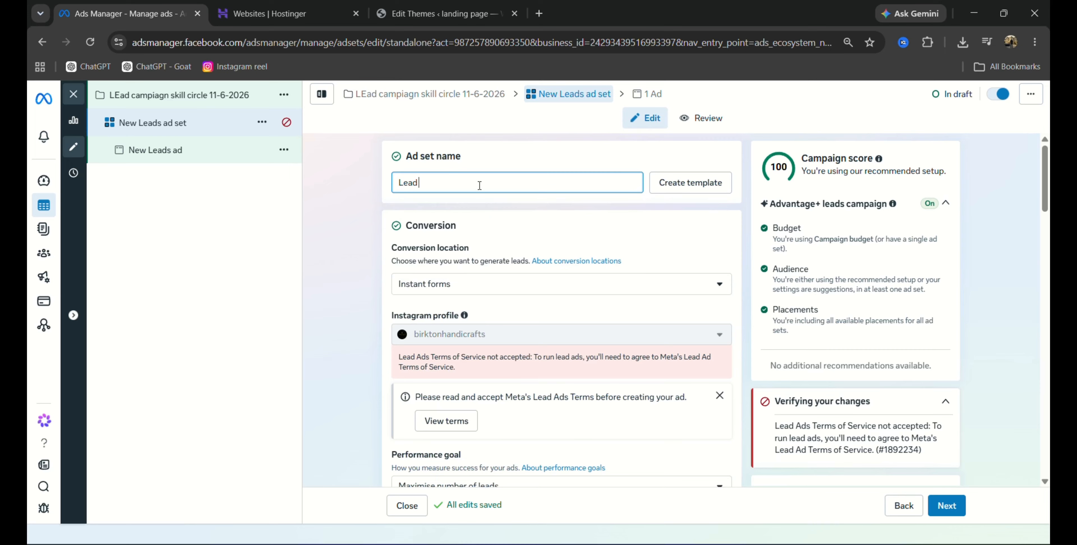
pyautogui.write(' campaign adlvl')
pyautogui.press('BackSpace')
pyautogui.press('BackSpace')
pyautogui.press('BackSpace')
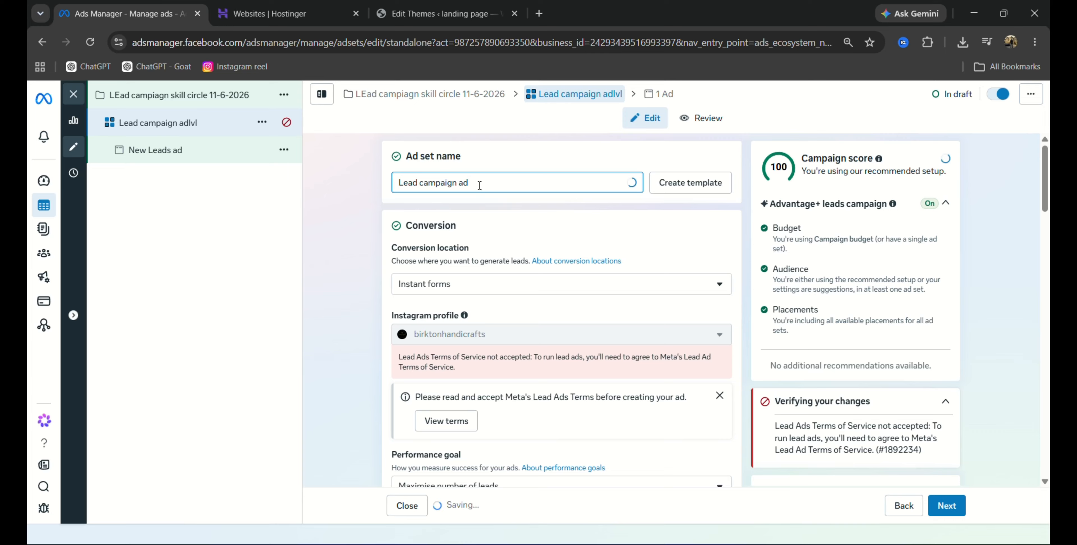
pyautogui.write('lvl')
# Examine the conversion location options available for the ad set
pyautogui.click(512, 286)
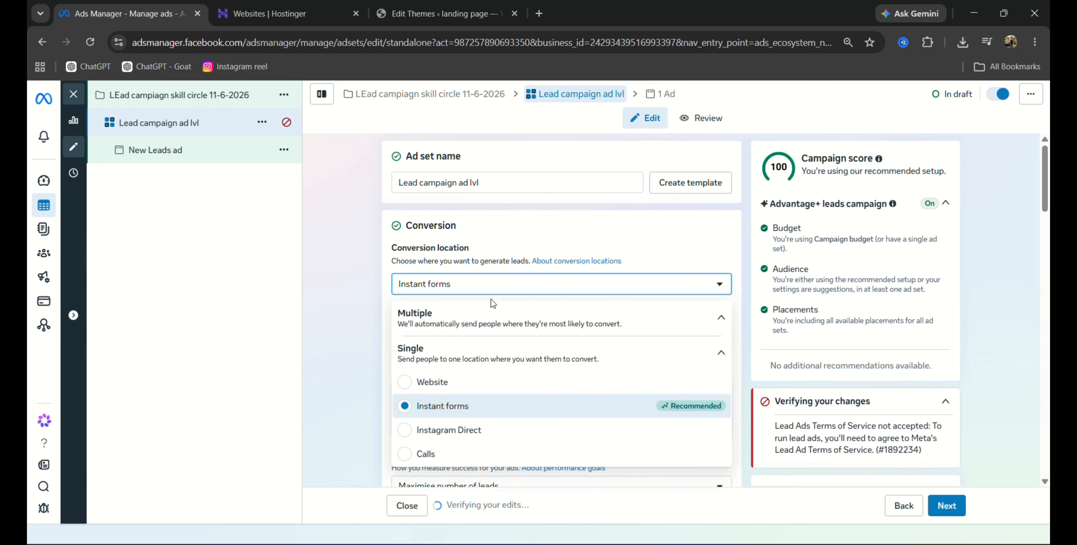
pyautogui.click(492, 290)
pyautogui.click(493, 290)
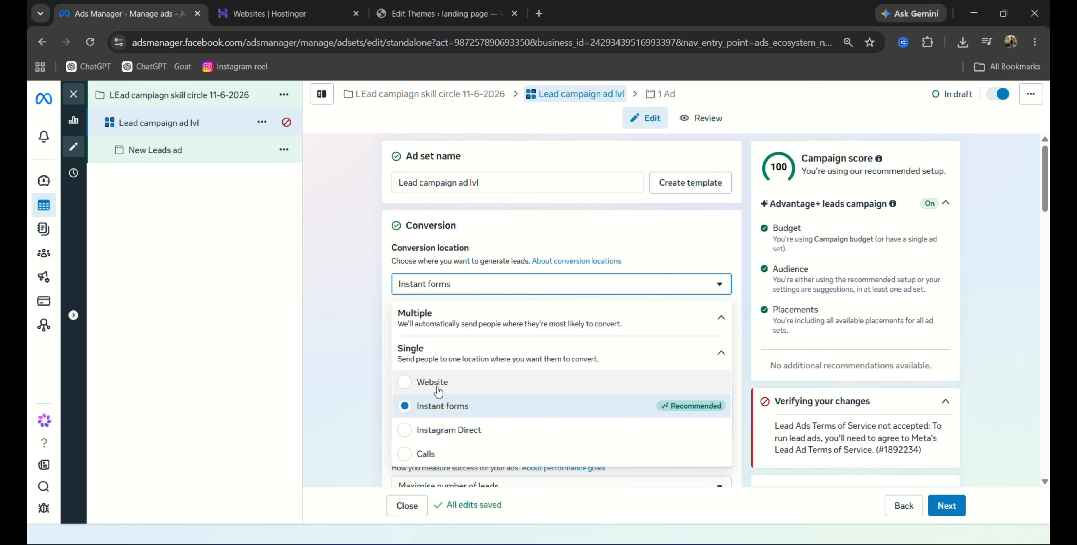
pyautogui.moveTo(437, 386); pyautogui.dragTo(434, 404)
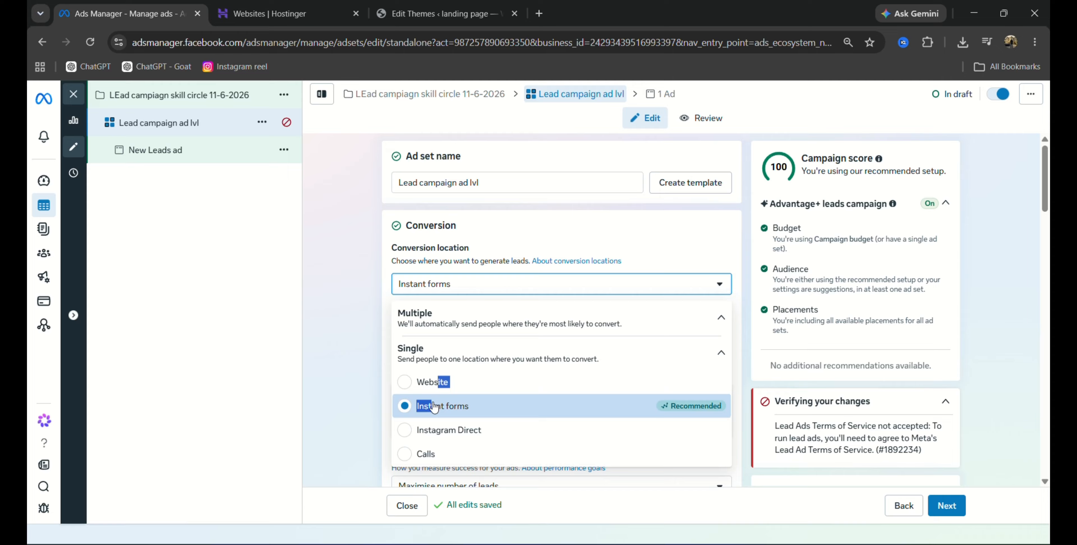
pyautogui.click(447, 380)
# Try Website as the ad set's conversion location, switch back to Instant forms and recheck the location options
pyautogui.click(486, 290)
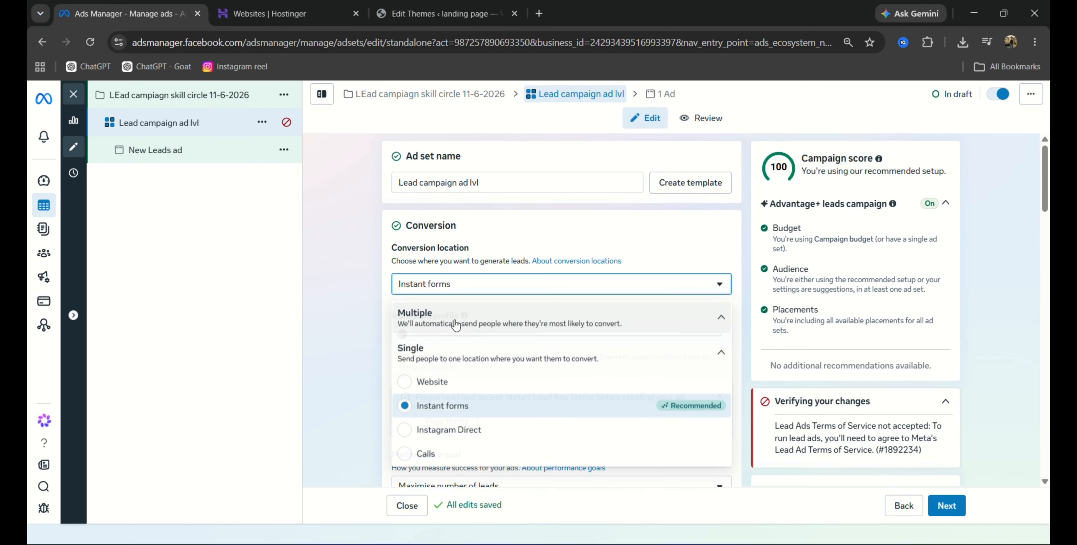
pyautogui.click(416, 381)
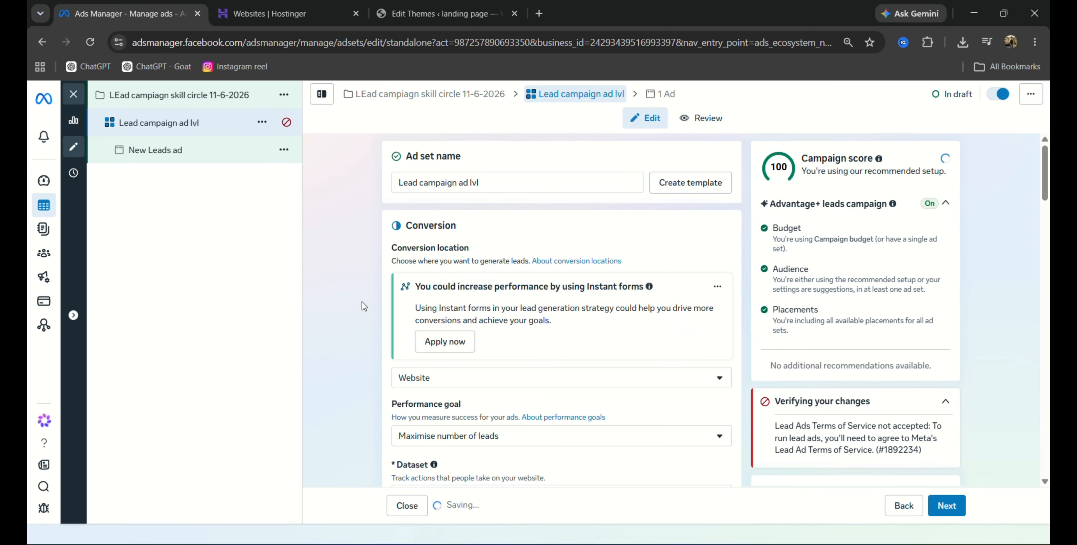
pyautogui.scroll(-3, 361, 302)
pyautogui.scroll(2, 361, 303)
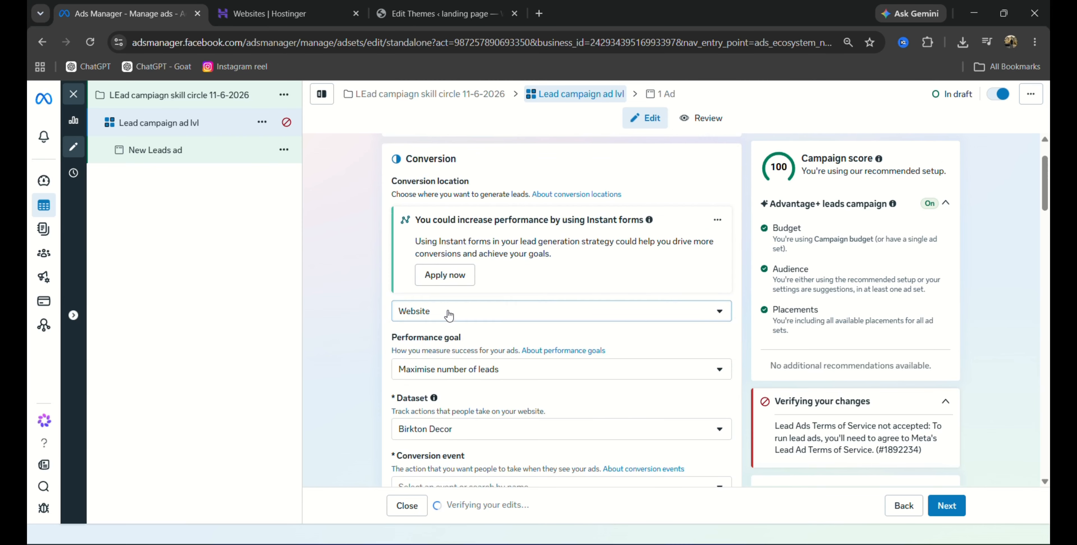
pyautogui.click(447, 312)
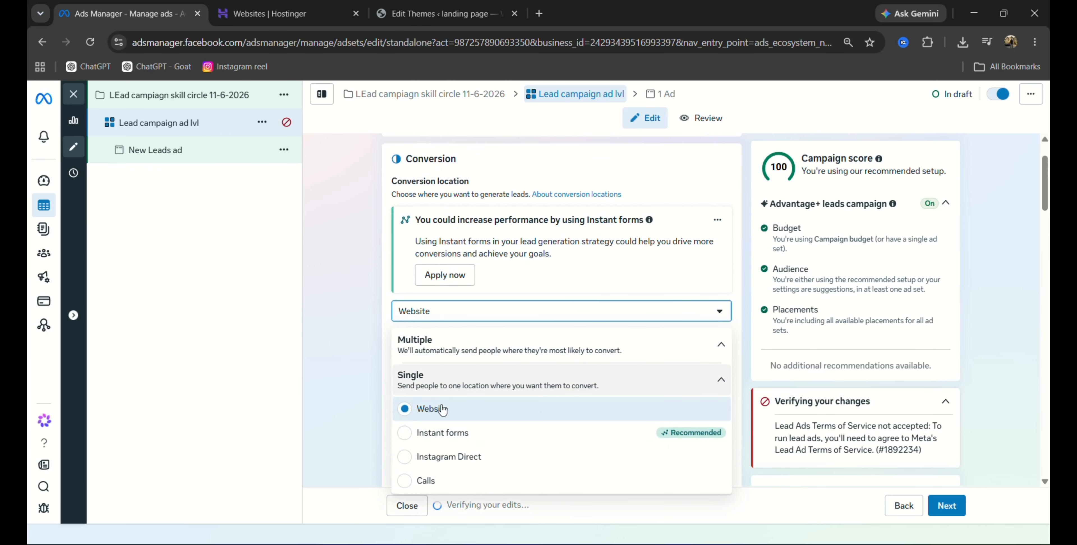
pyautogui.click(445, 432)
pyautogui.scroll(-3, 355, 320)
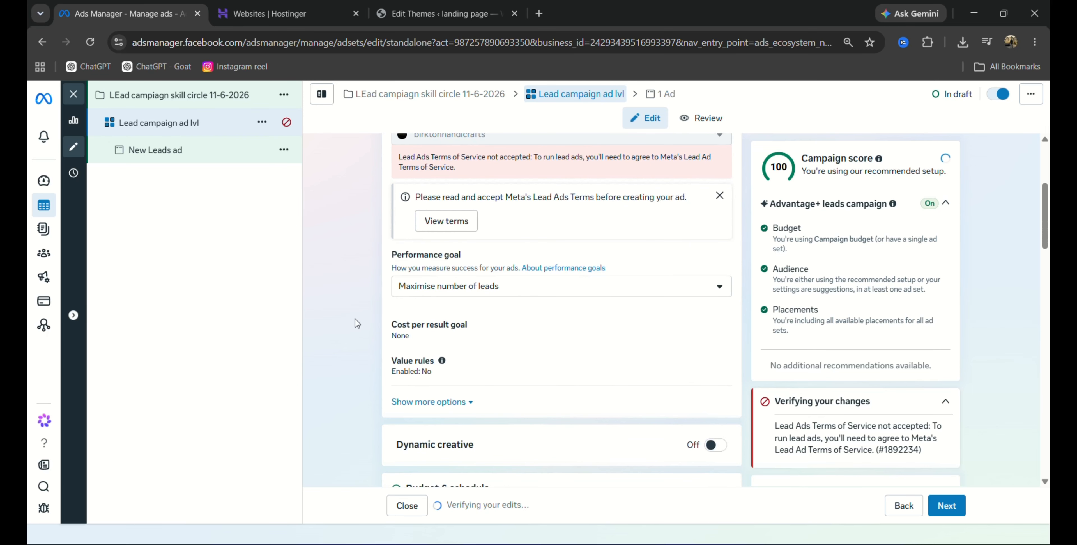
pyautogui.scroll(3, 419, 331)
pyautogui.click(468, 222)
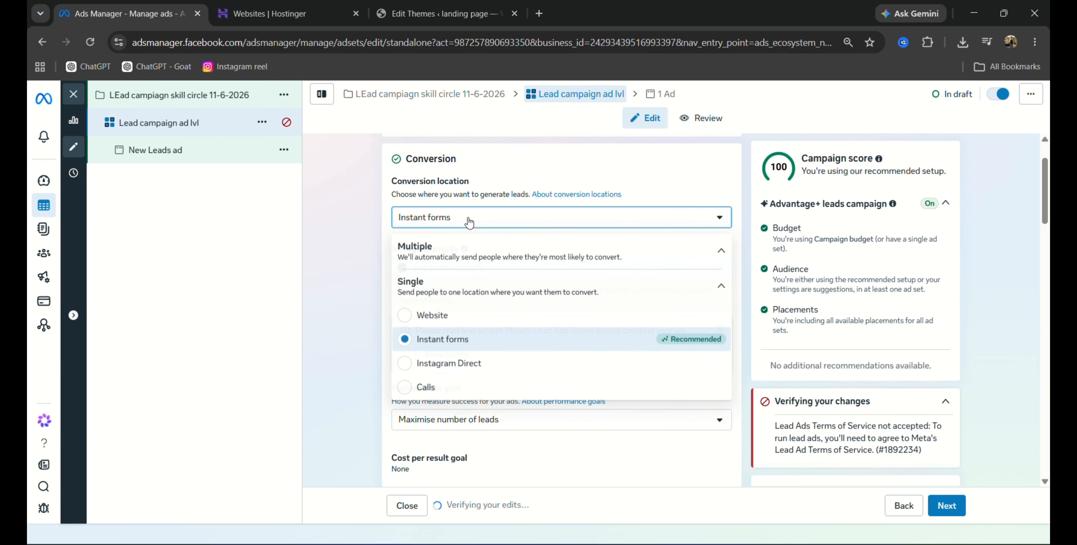
pyautogui.click(476, 222)
# Examine the ad set's performance goal options for Instant forms
pyautogui.scroll(-2, 326, 330)
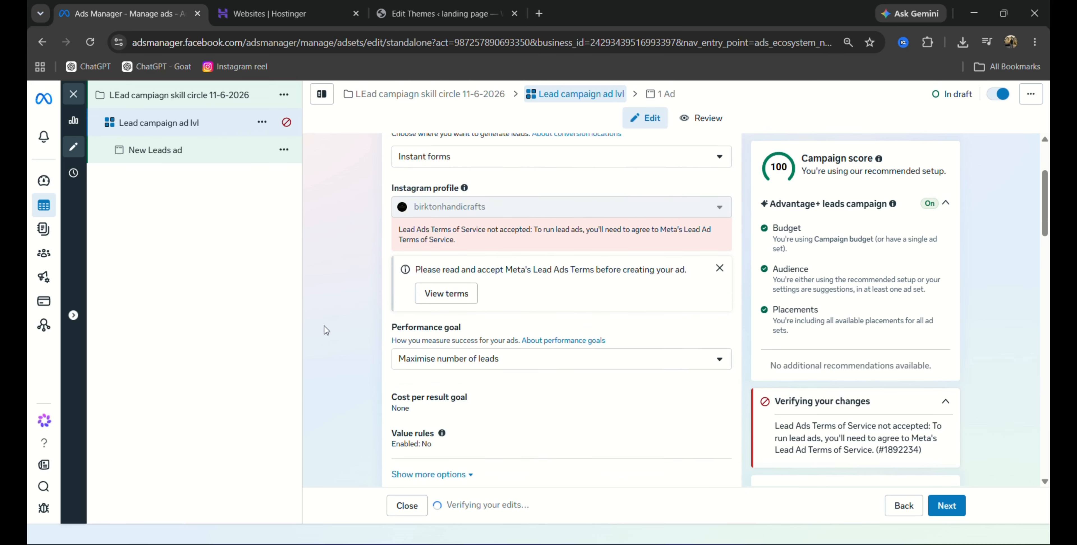
pyautogui.scroll(-3, 326, 331)
pyautogui.click(565, 229)
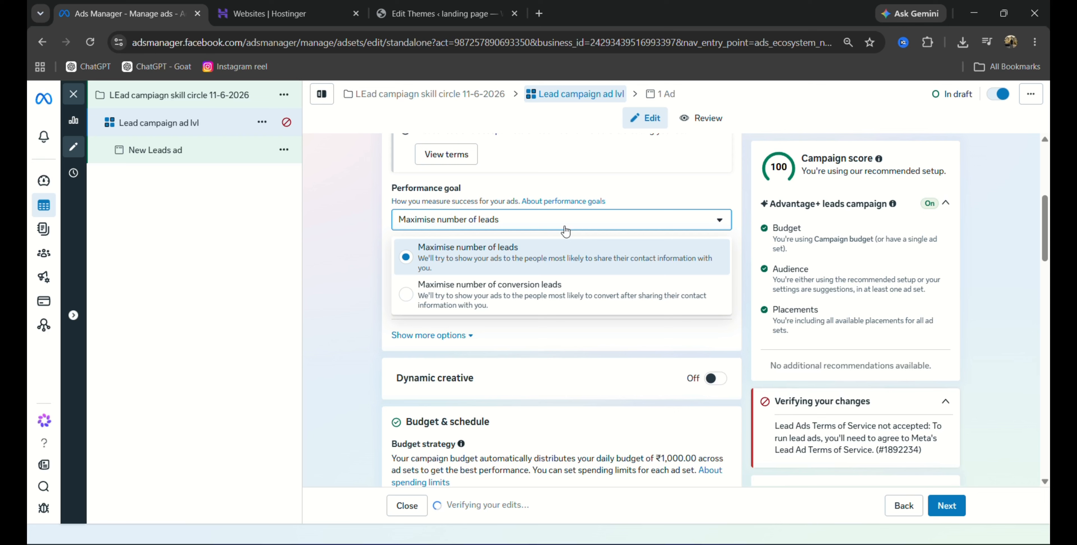
pyautogui.click(363, 265)
pyautogui.click(450, 223)
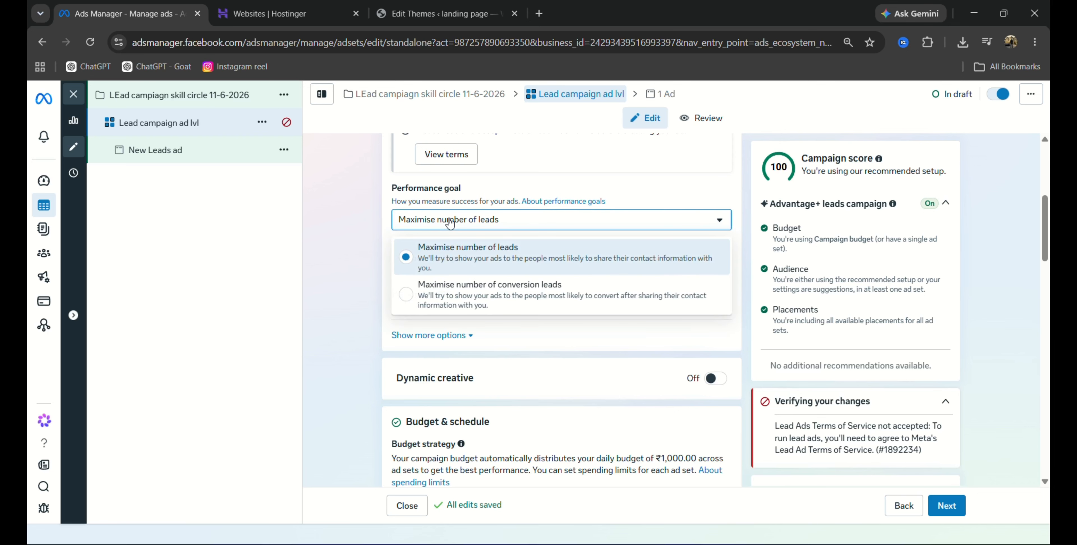
pyautogui.click(450, 222)
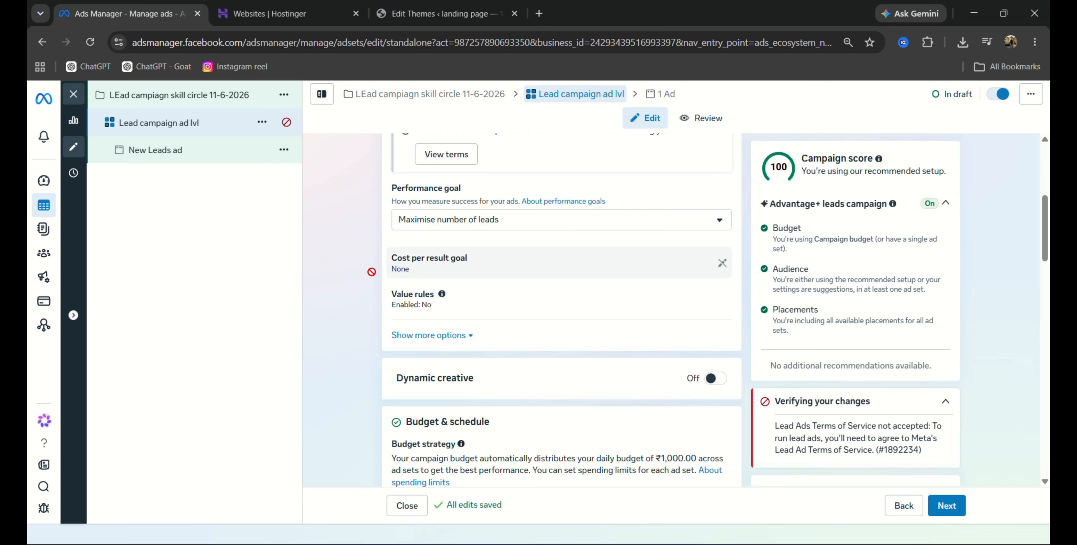
# Review the ad set's budget and schedule section, and open the audience's location settings
pyautogui.scroll(-2, 372, 272)
pyautogui.scroll(-2, 354, 281)
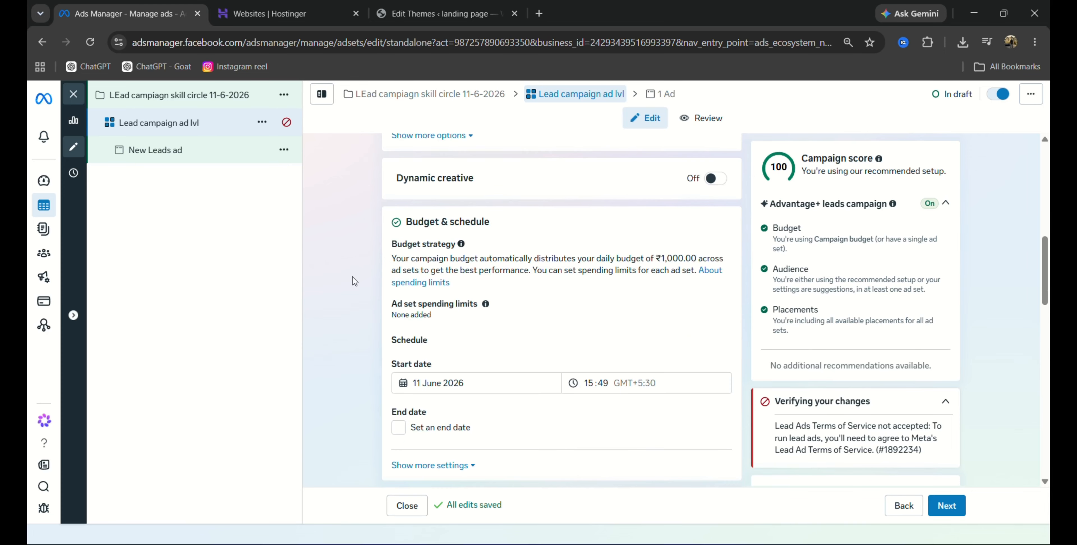
pyautogui.scroll(-5, 354, 281)
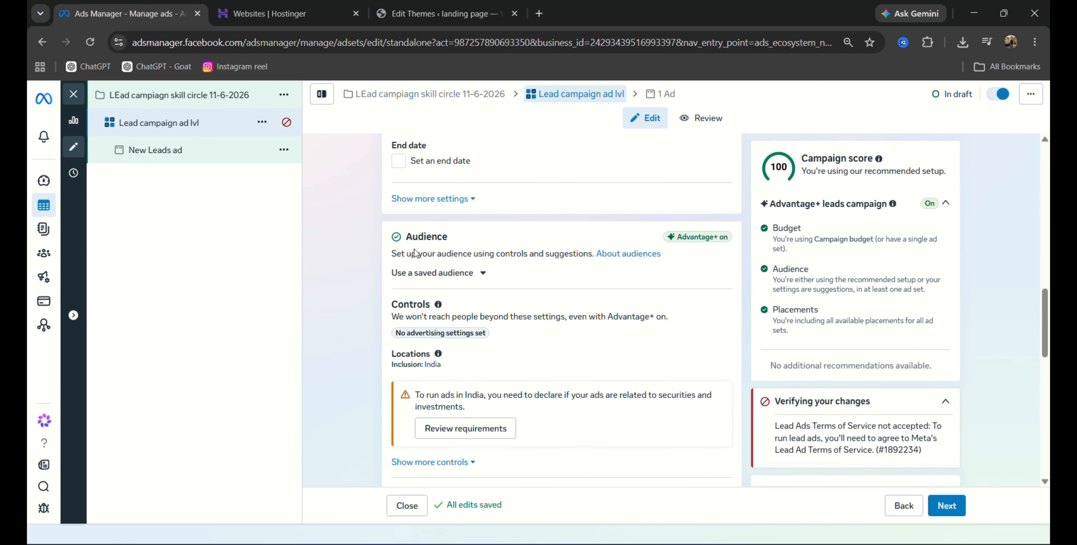
pyautogui.scroll(-3, 376, 260)
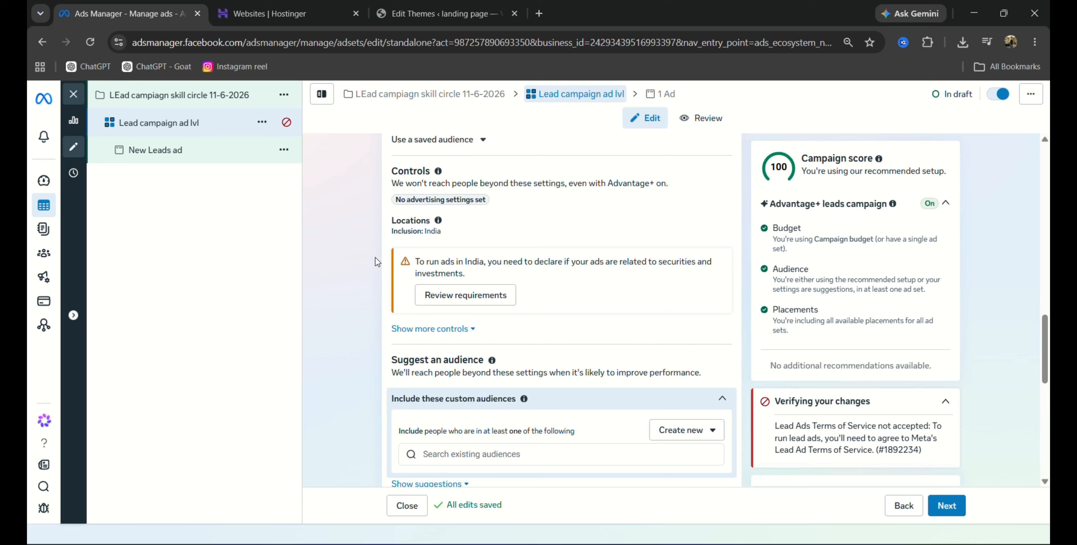
pyautogui.click(723, 223)
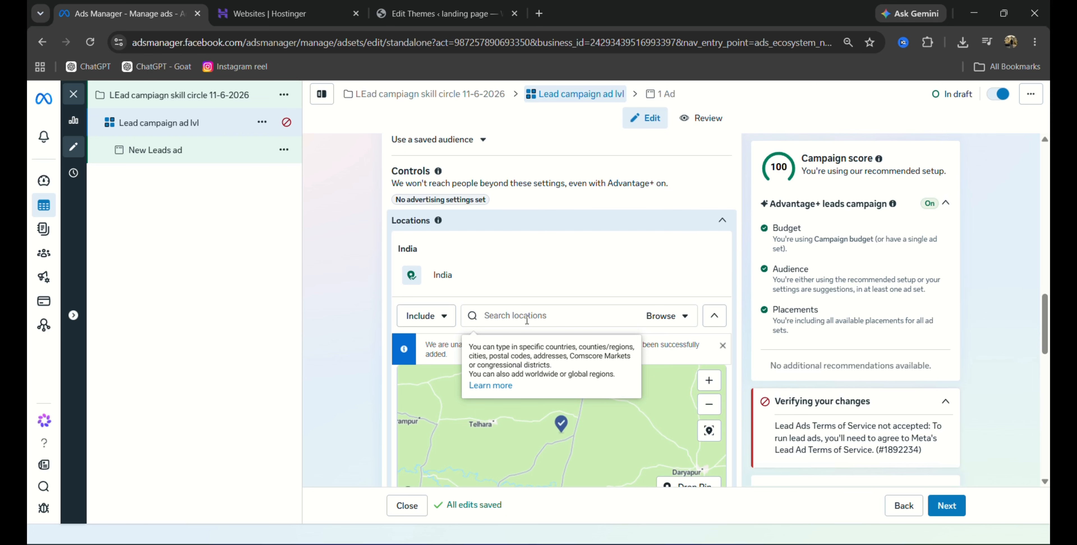
# Examine the ad set's policy requirements and placements sections, including the account controls for excluded placements
pyautogui.scroll(-5, 527, 320)
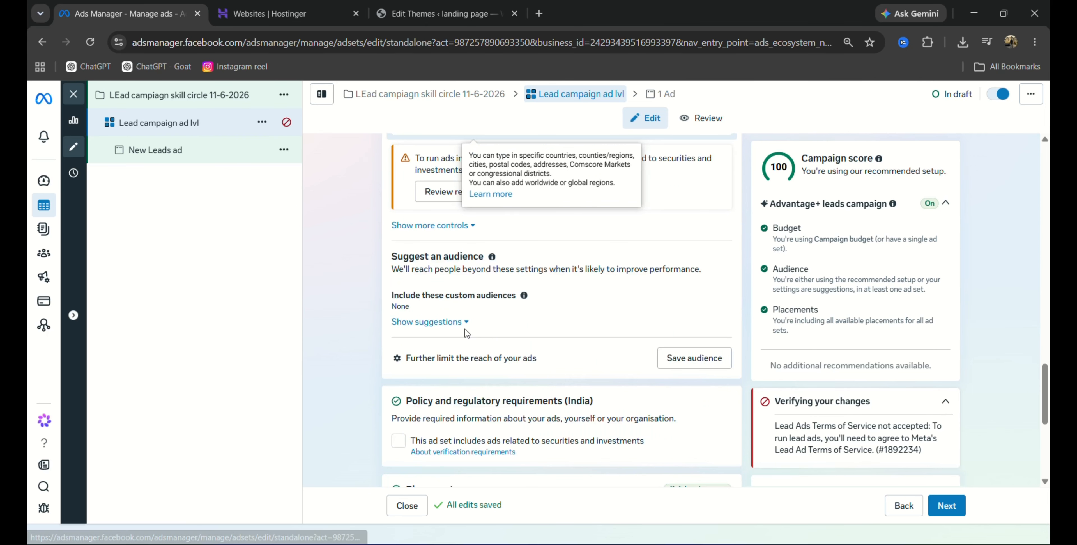
pyautogui.scroll(5, 465, 329)
pyautogui.scroll(-7, 526, 319)
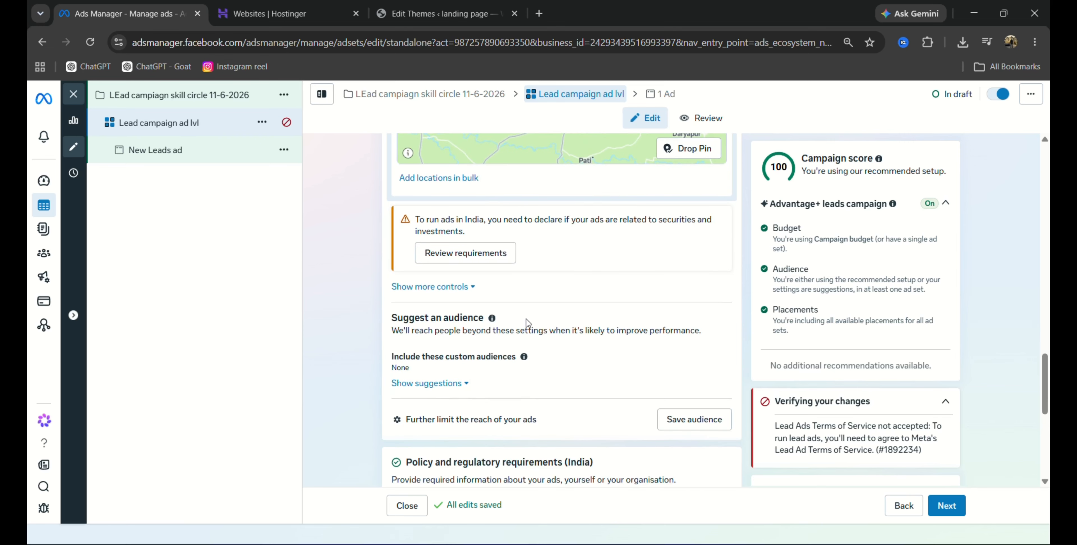
pyautogui.scroll(-5, 526, 319)
pyautogui.scroll(-3, 526, 319)
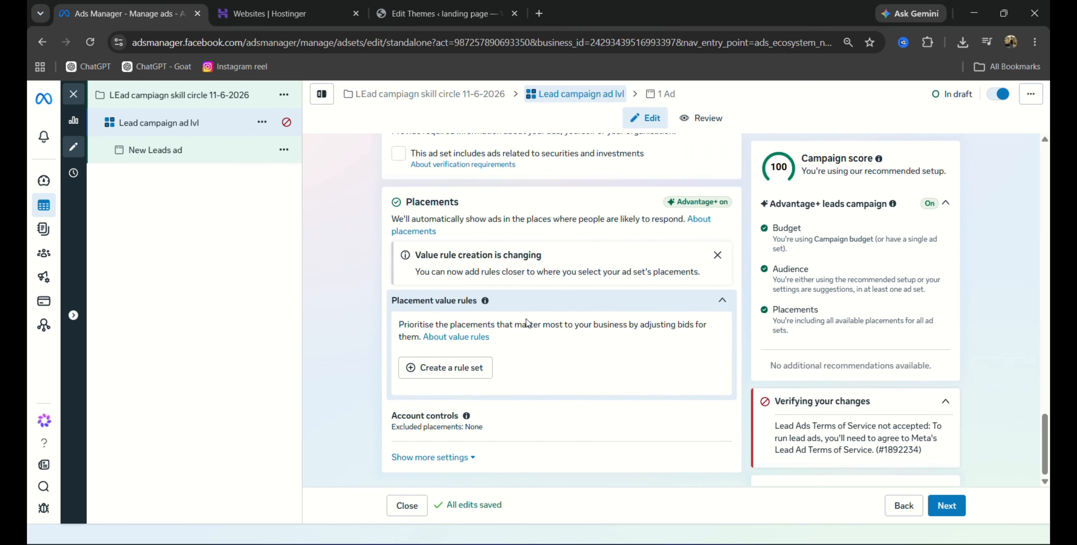
pyautogui.click(722, 421)
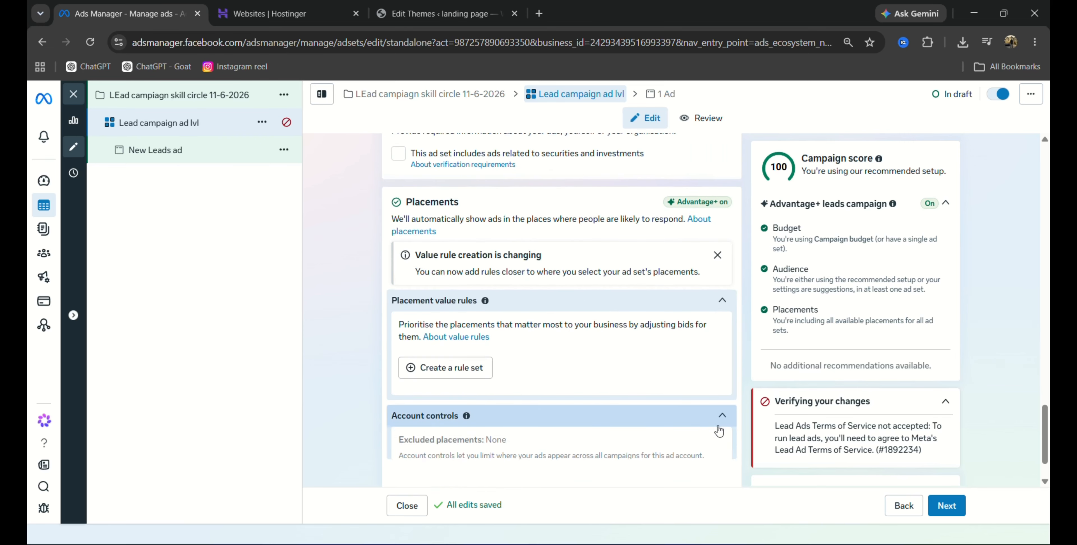
pyautogui.scroll(-1, 546, 372)
pyautogui.scroll(6, 546, 366)
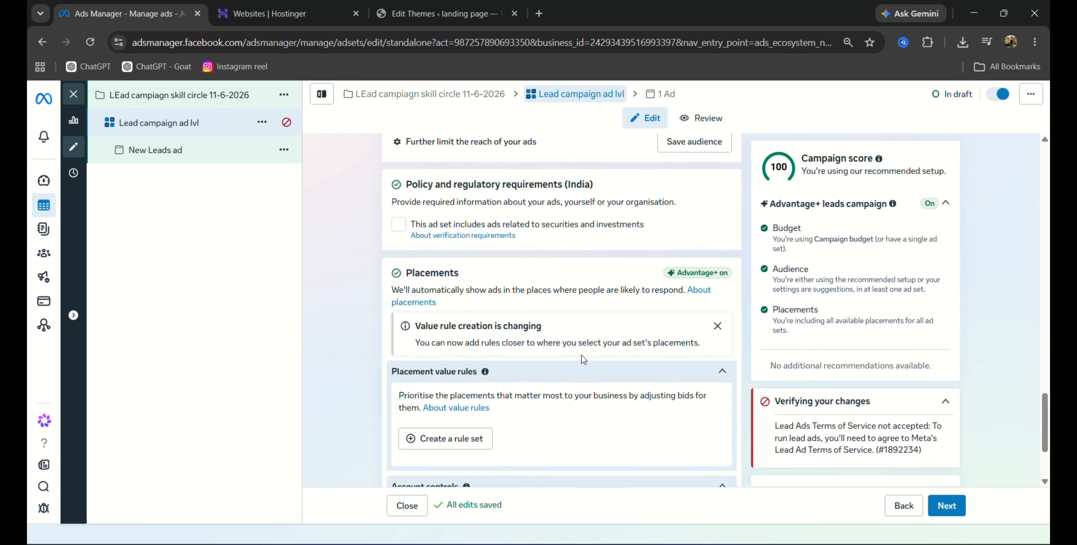
pyautogui.scroll(3, 583, 359)
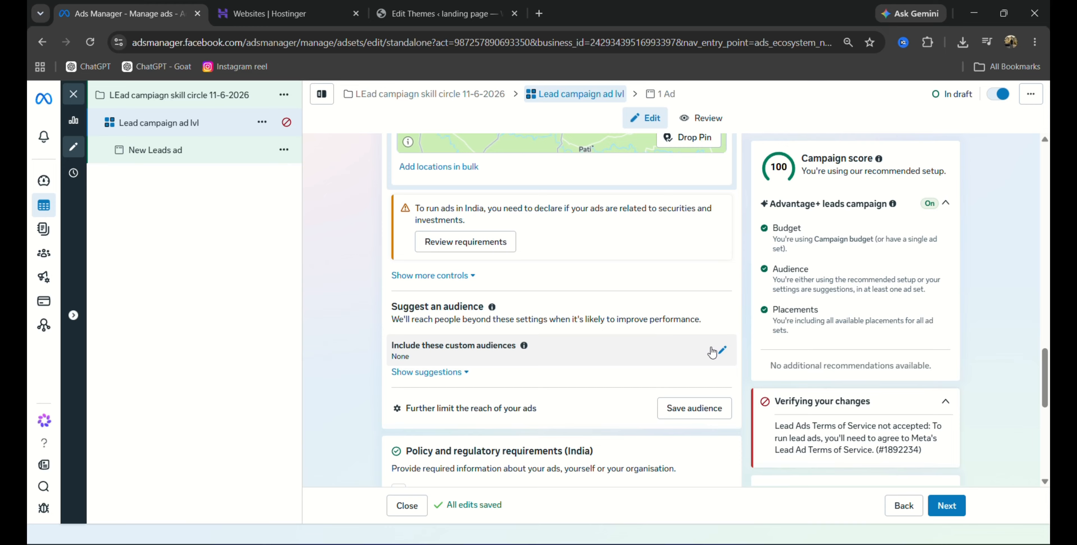
# Show the audience suggestion settings for age, gender and detailed targeting
pyautogui.scroll(5, 585, 334)
pyautogui.scroll(-7, 543, 335)
pyautogui.click(443, 288)
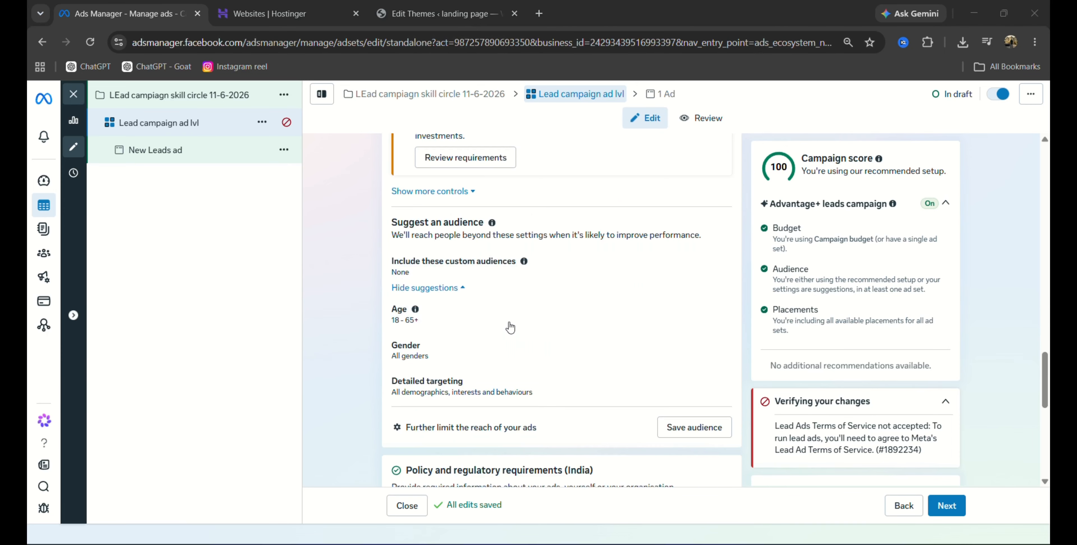
pyautogui.scroll(3, 518, 321)
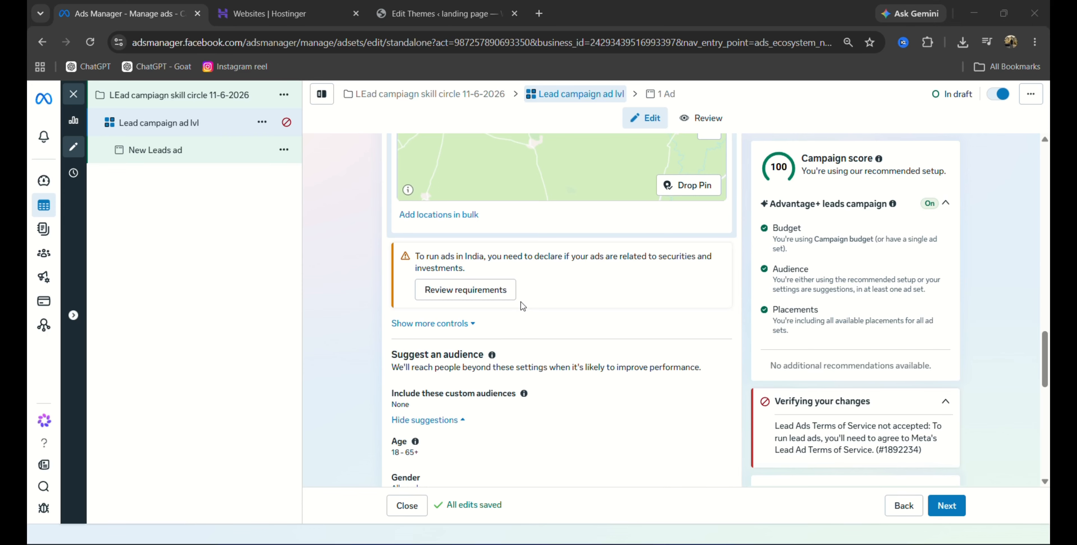
pyautogui.scroll(-3, 521, 302)
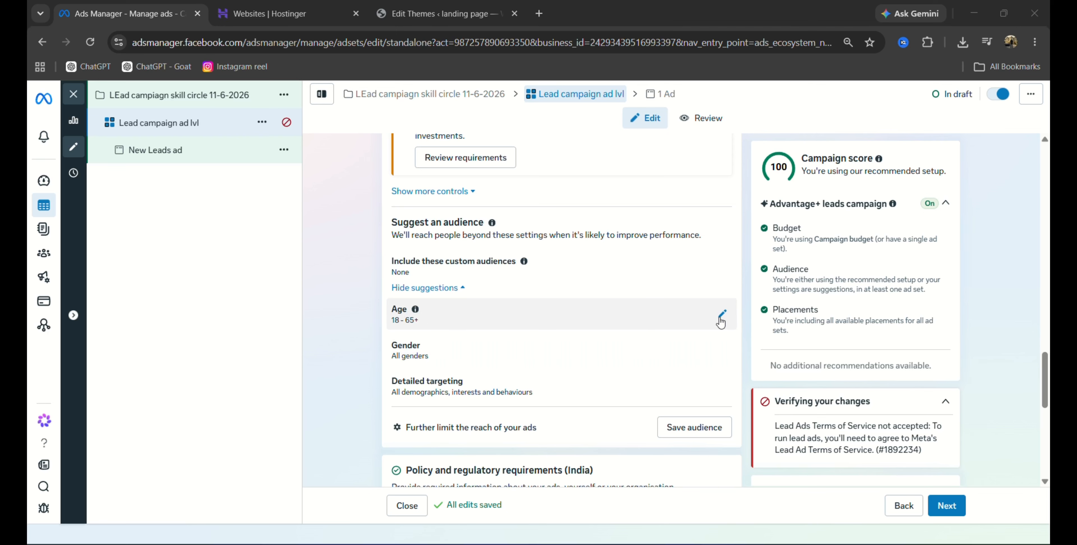
# Set the suggested audience's age range to 24–54
pyautogui.scroll(-5, 721, 322)
pyautogui.scroll(-3, 721, 322)
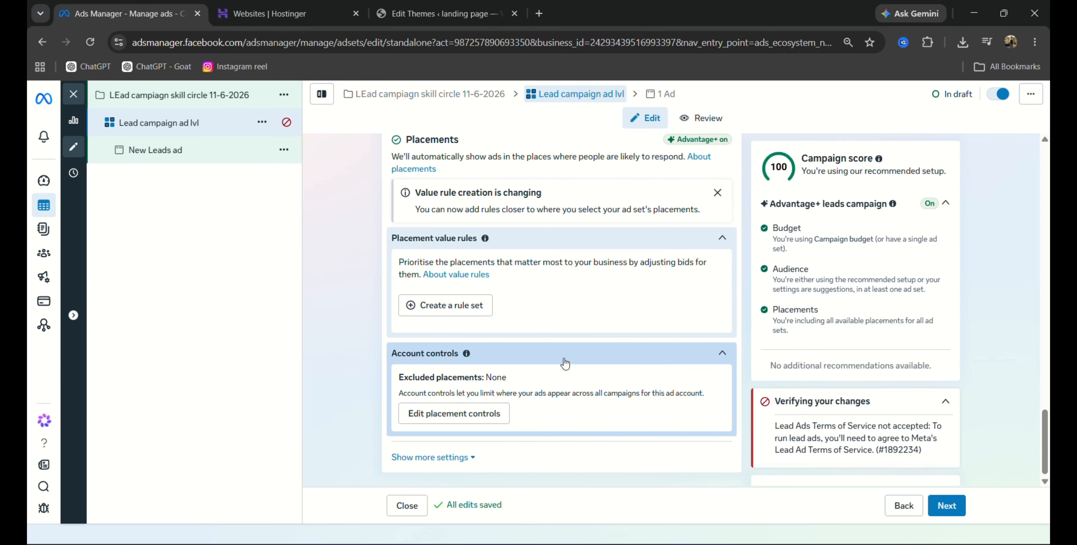
pyautogui.scroll(7, 564, 363)
pyautogui.scroll(3, 565, 363)
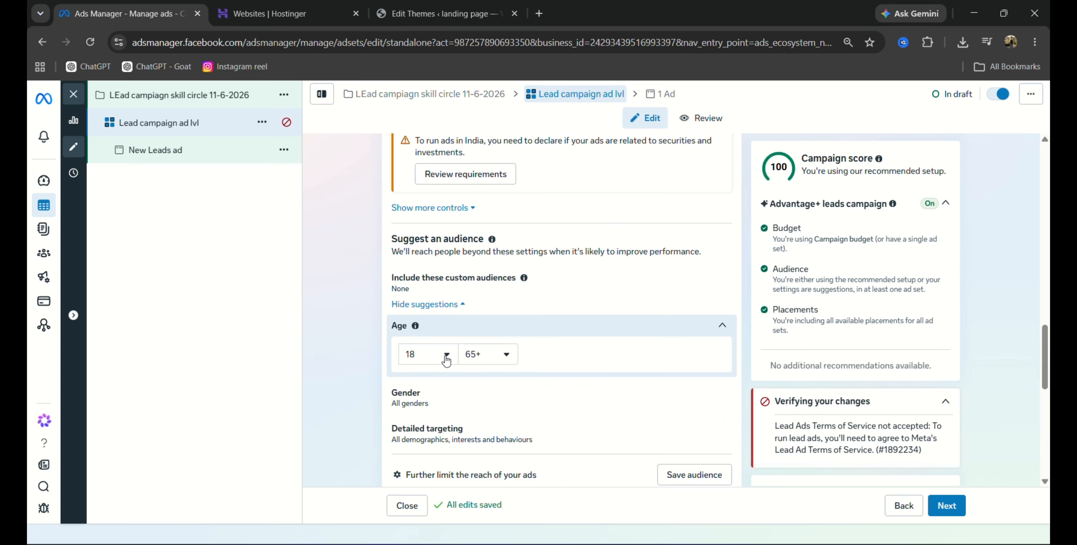
pyautogui.click(411, 355)
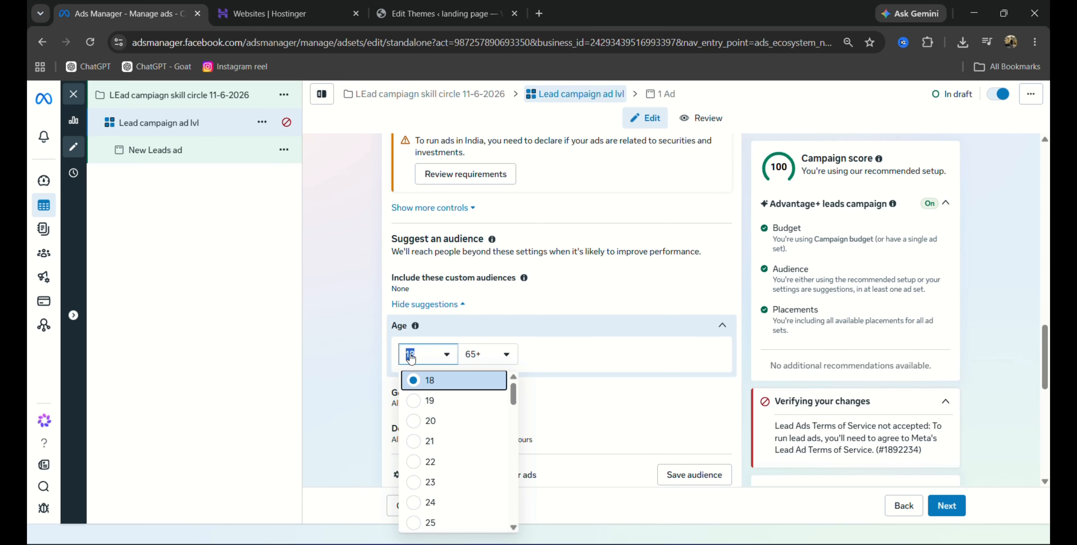
pyautogui.click(445, 499)
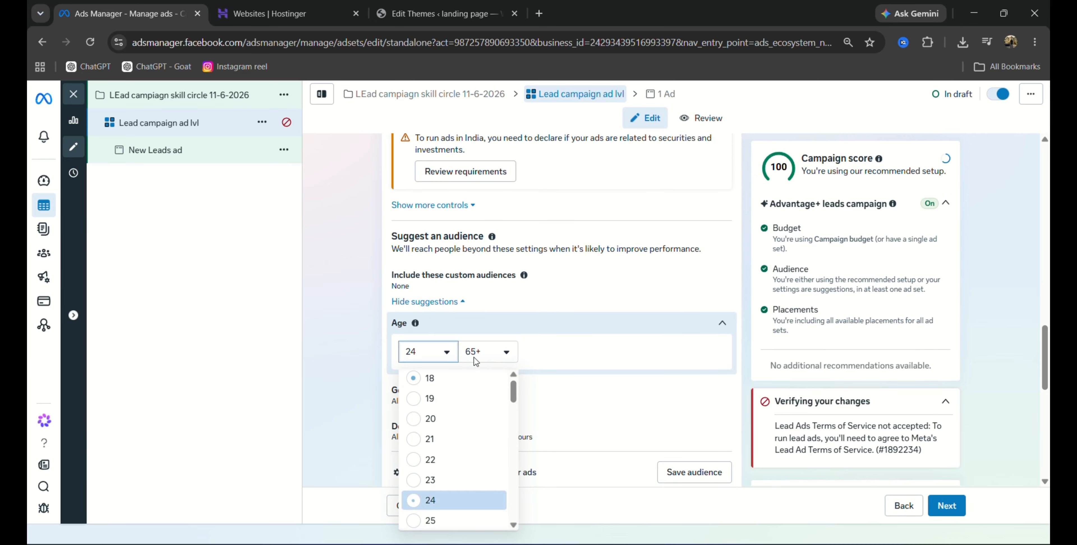
pyautogui.click(500, 360)
pyautogui.scroll(3, 502, 415)
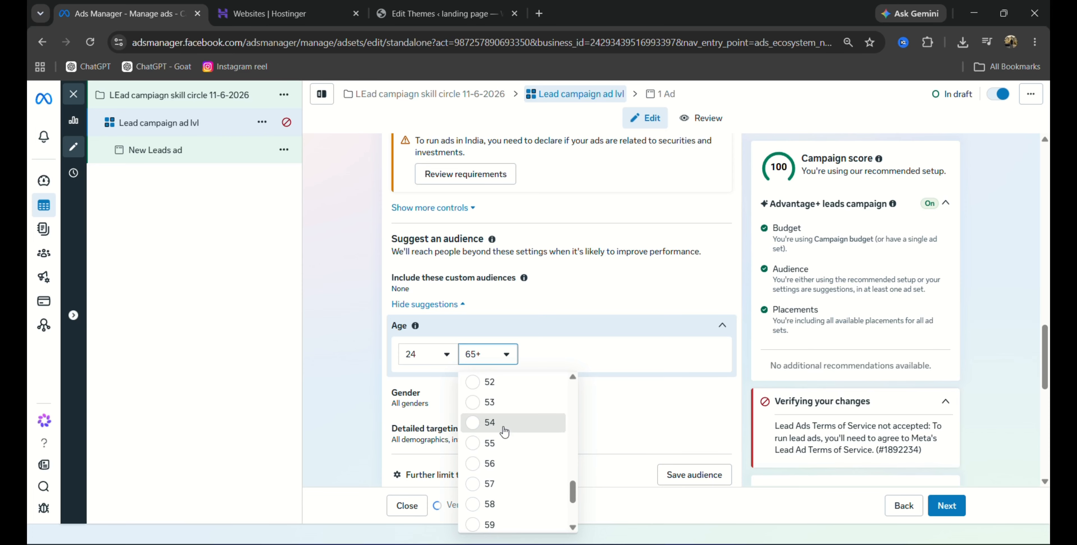
pyautogui.click(548, 426)
# Try Women as the suggested audience's gender and switch the selection back to All
pyautogui.scroll(-3, 586, 330)
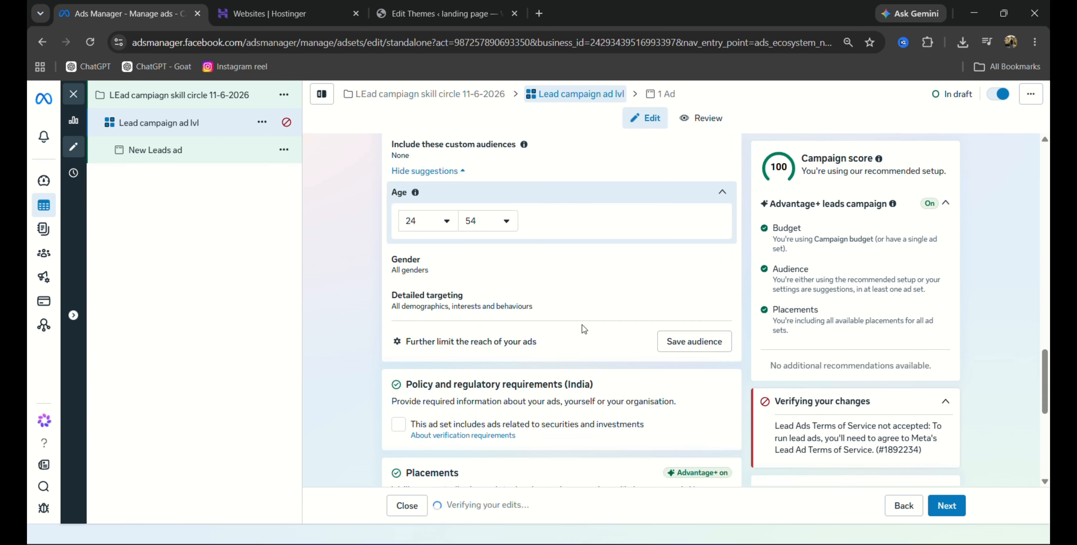
pyautogui.click(725, 266)
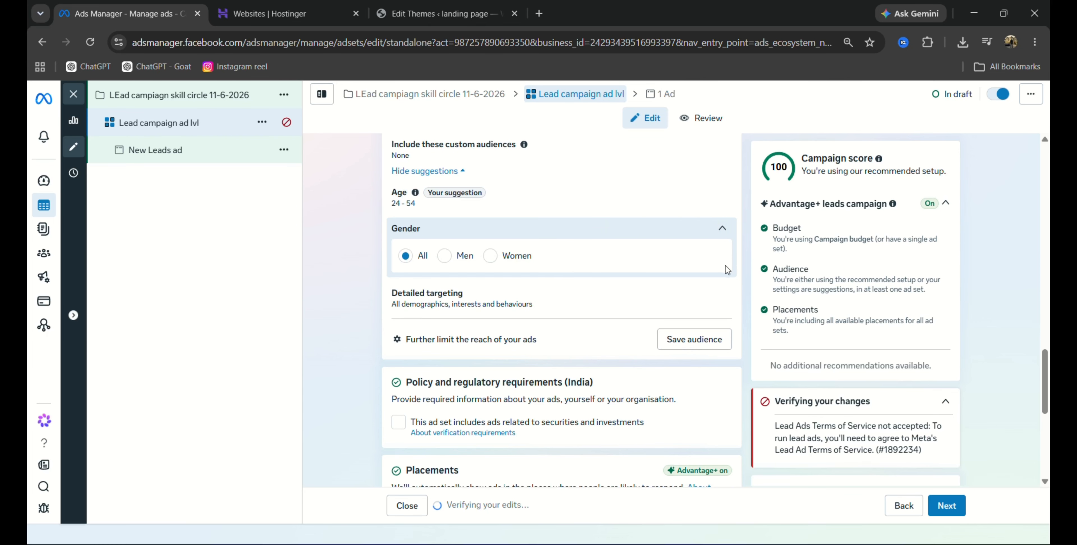
pyautogui.click(496, 254)
pyautogui.click(405, 259)
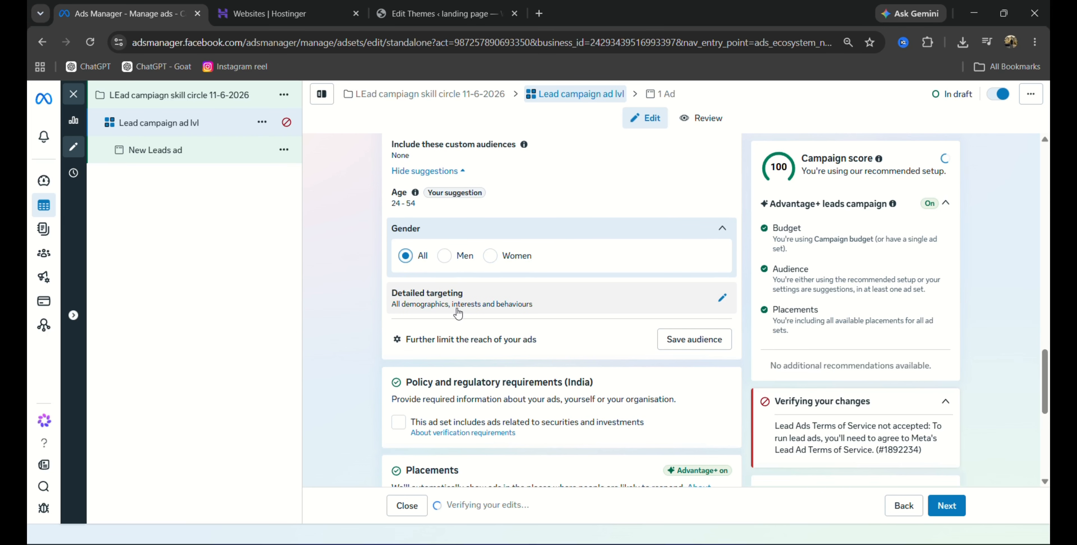
# Browse the Demographics and Interests categories available for detailed targeting without selecting any
pyautogui.click(724, 300)
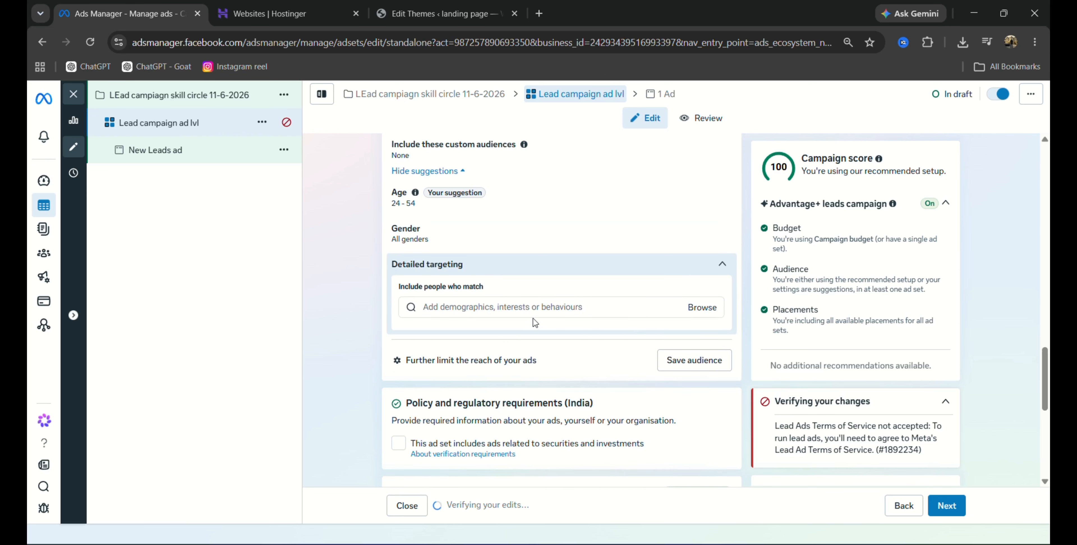
pyautogui.click(702, 308)
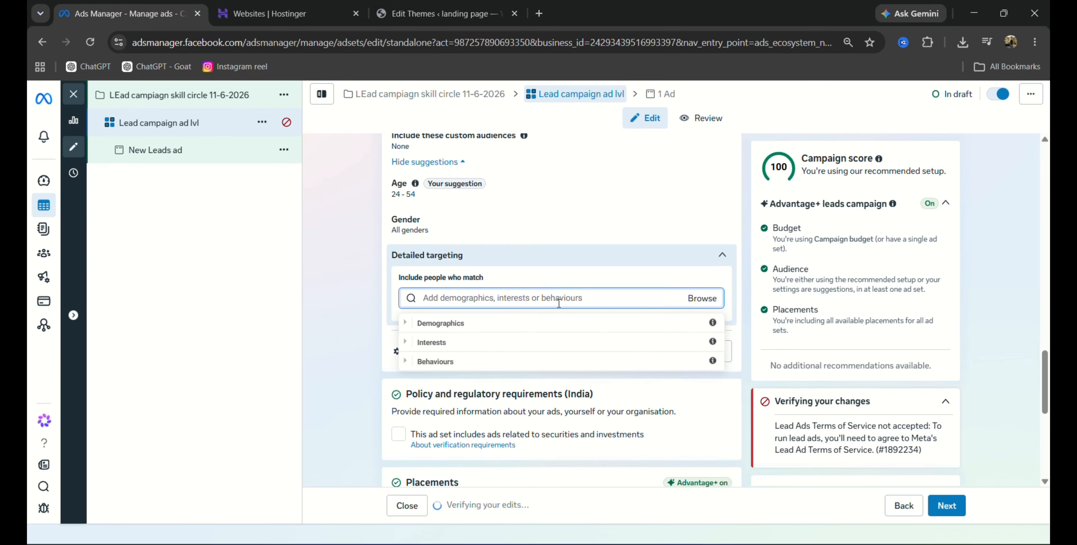
pyautogui.scroll(-3, 560, 306)
pyautogui.scroll(3, 497, 265)
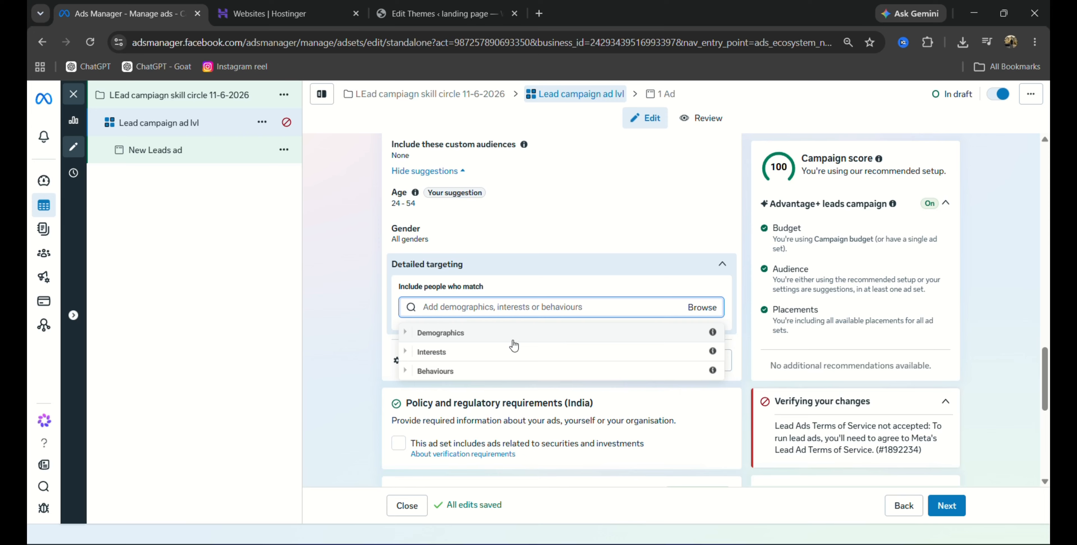
pyautogui.click(514, 334)
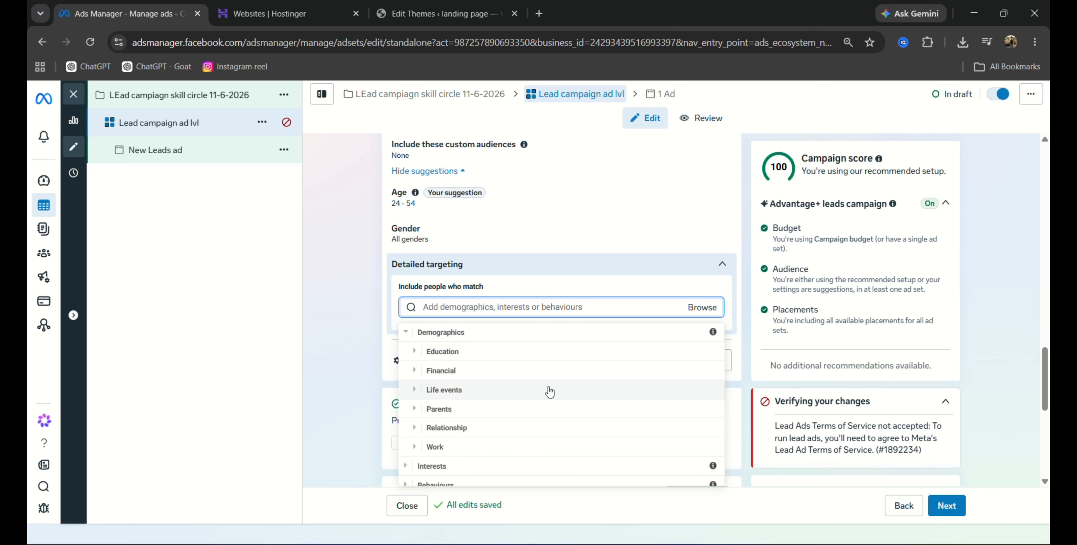
pyautogui.click(471, 334)
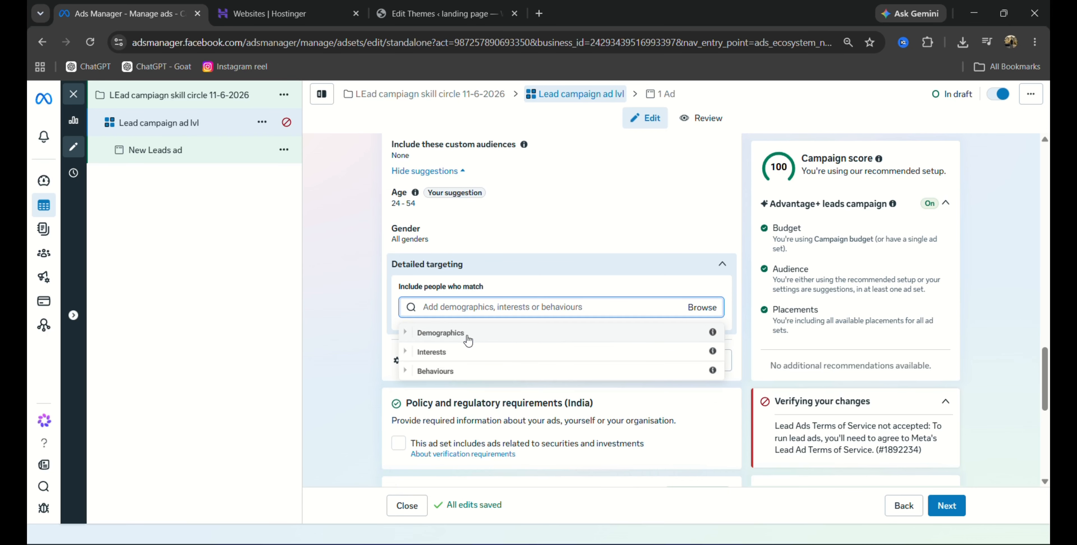
pyautogui.click(486, 360)
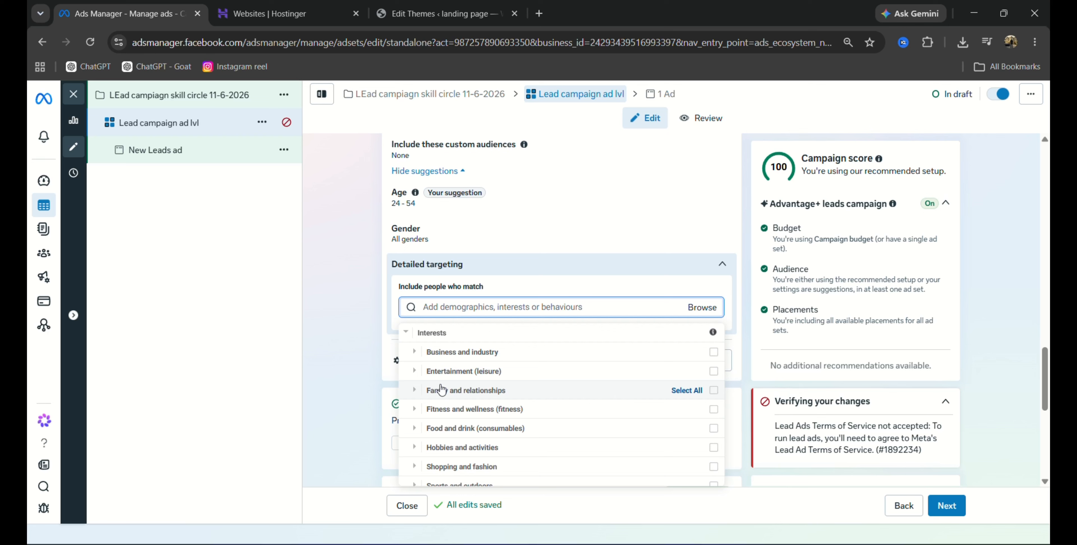
pyautogui.scroll(-1, 586, 448)
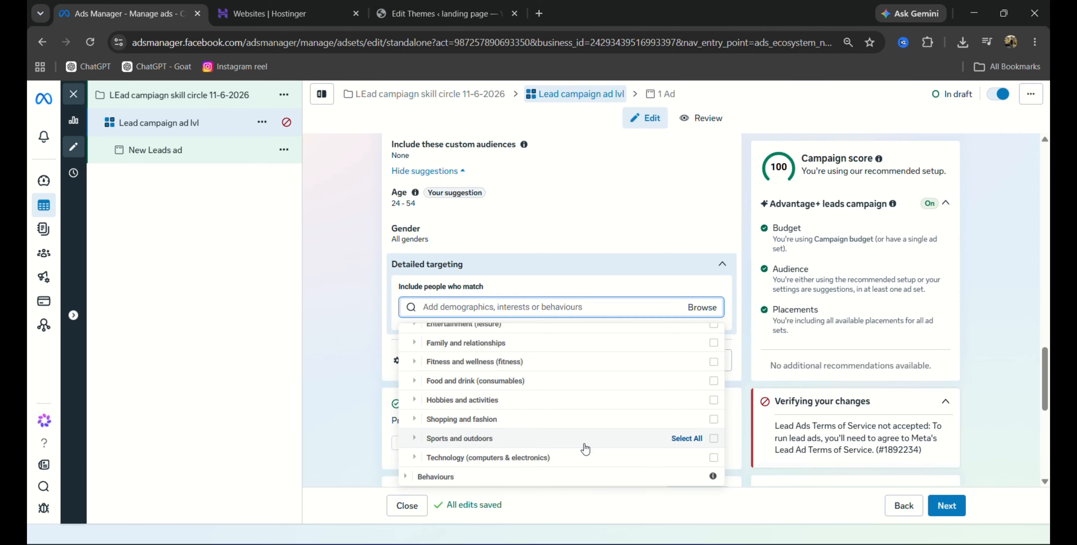
pyautogui.scroll(-5, 498, 282)
pyautogui.scroll(5, 564, 370)
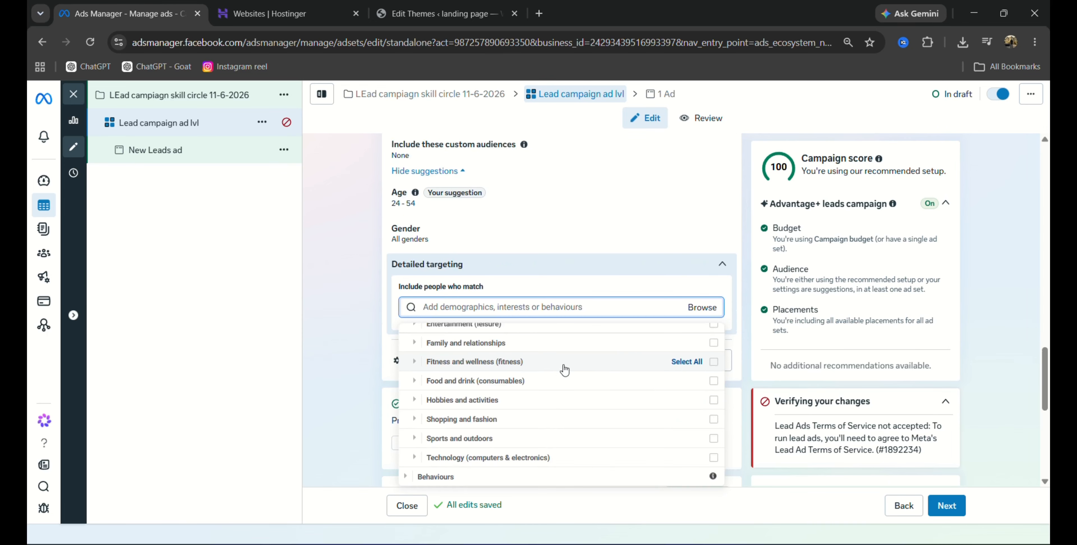
pyautogui.click(380, 293)
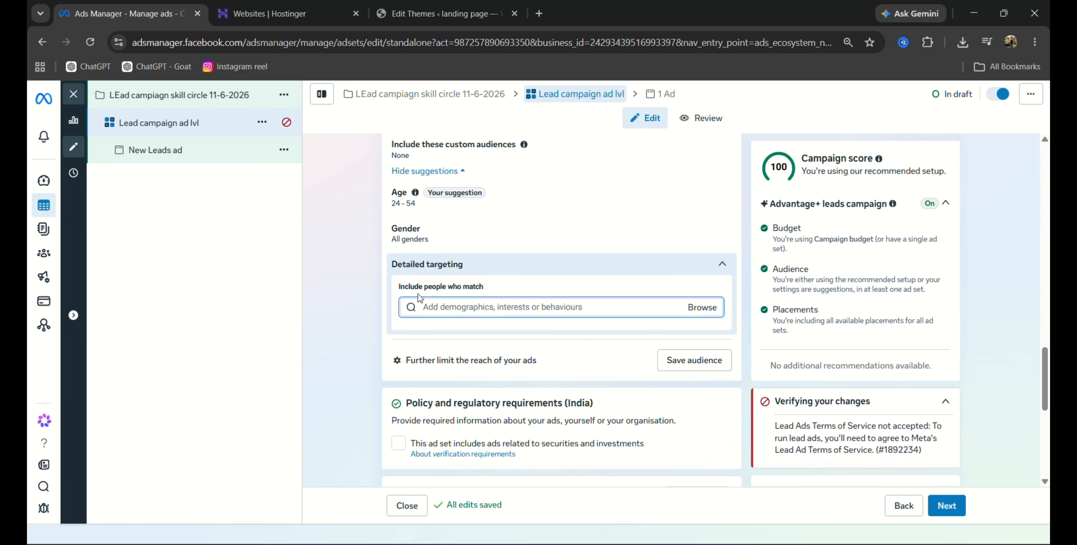
# Review the audience section's options for saving the audience and using a saved audience
pyautogui.scroll(-5, 418, 294)
pyautogui.scroll(5, 433, 296)
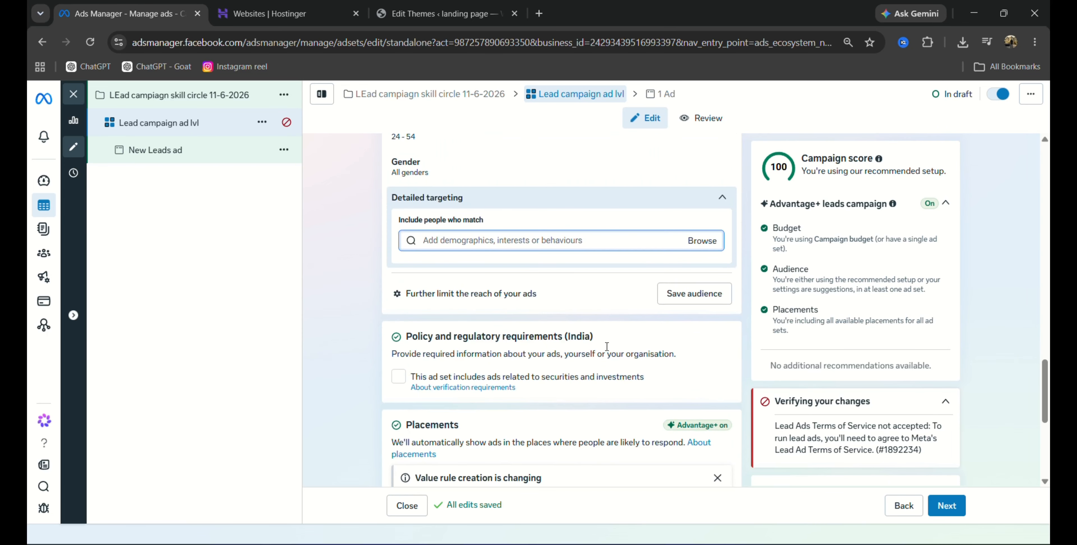
pyautogui.scroll(2, 493, 376)
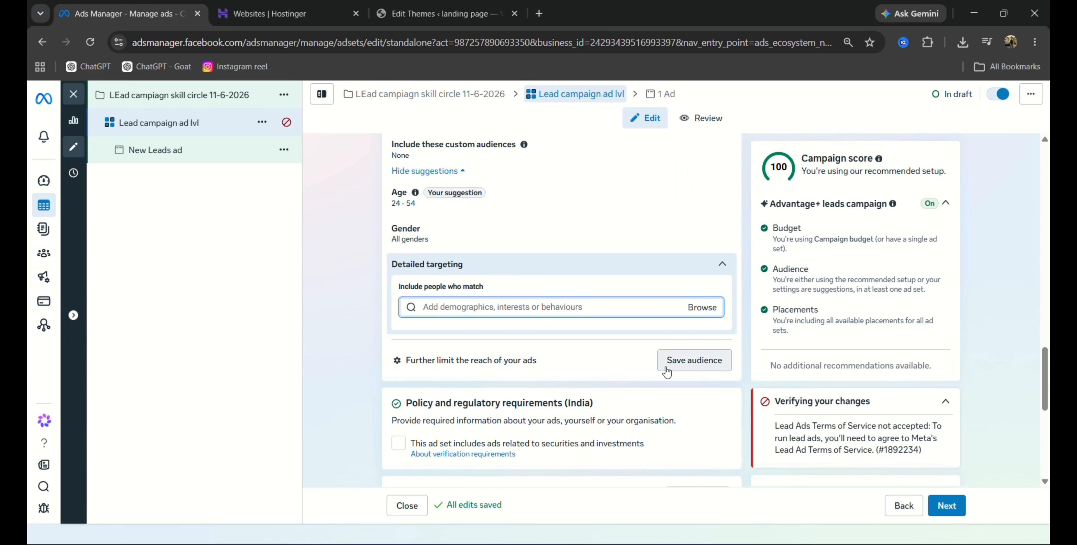
pyautogui.scroll(8, 522, 376)
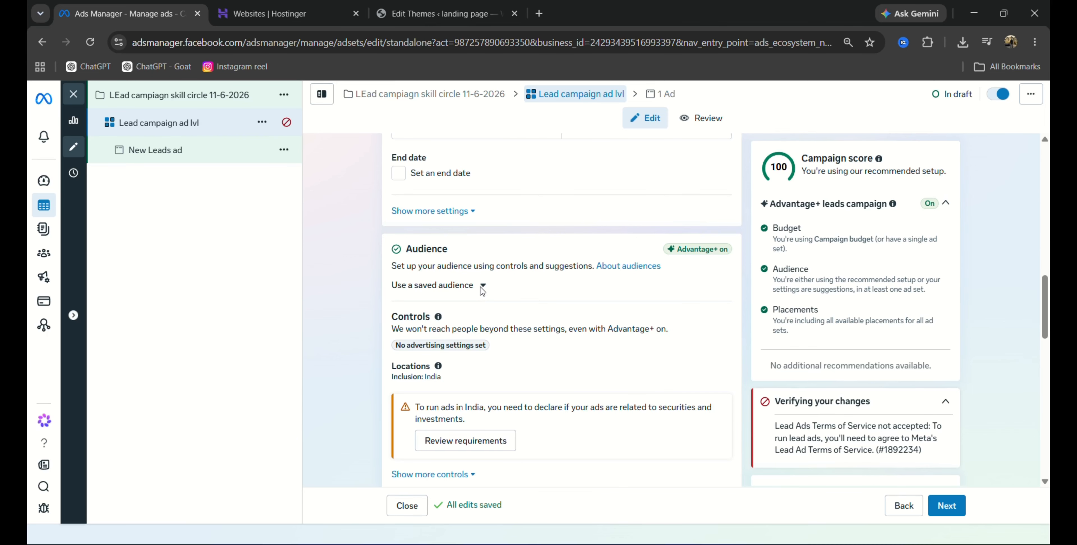
pyautogui.scroll(-8, 483, 290)
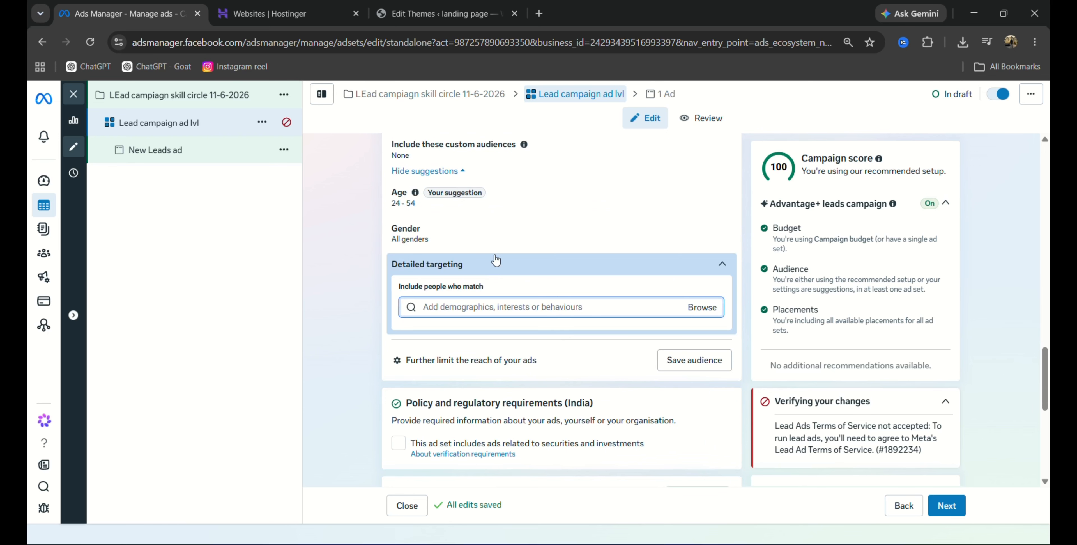
pyautogui.scroll(8, 690, 364)
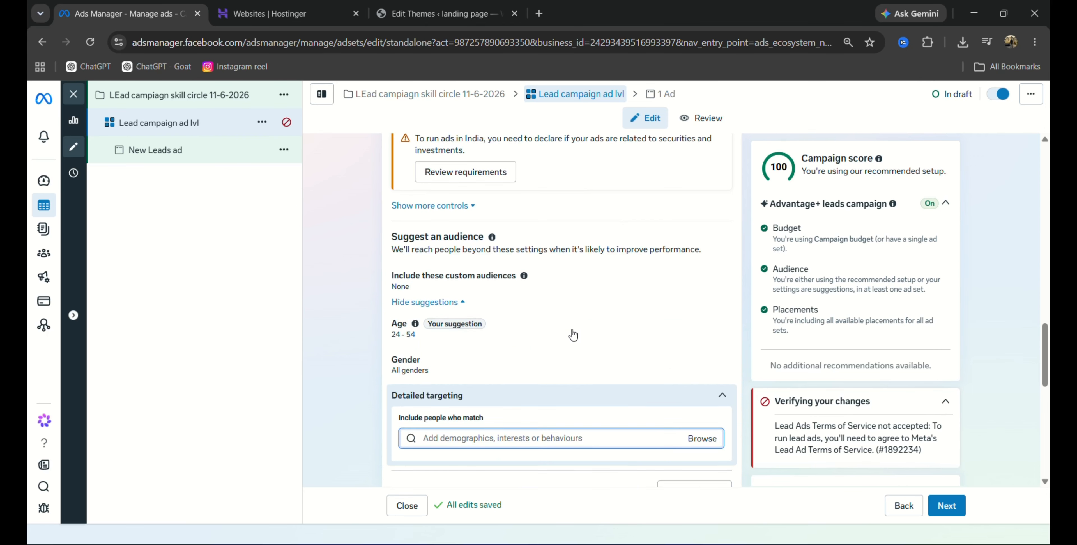
# Search the saved audiences for "fitn", clear the search and close the list without choosing an audience
pyautogui.scroll(2, 517, 367)
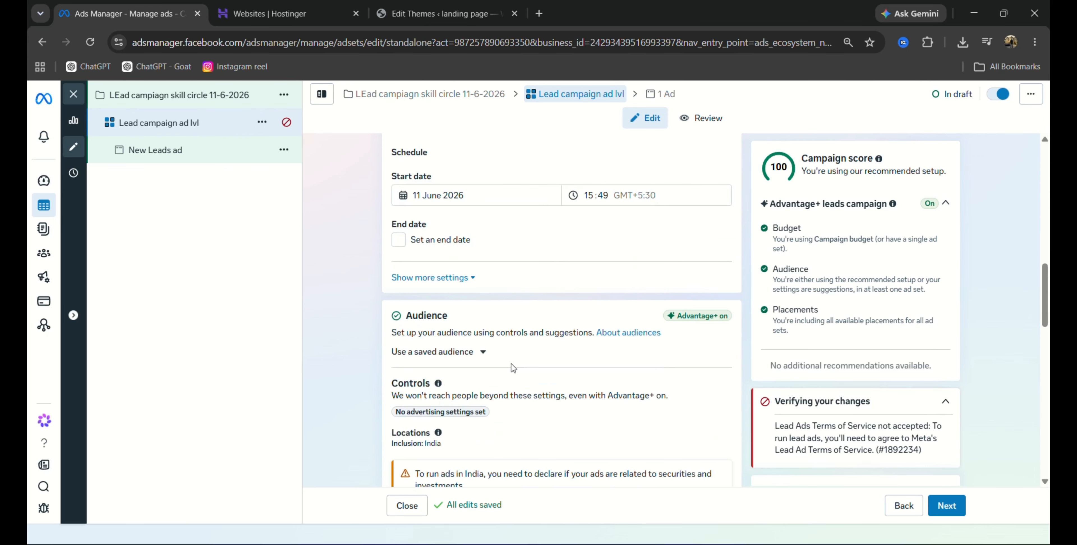
pyautogui.scroll(-1, 474, 329)
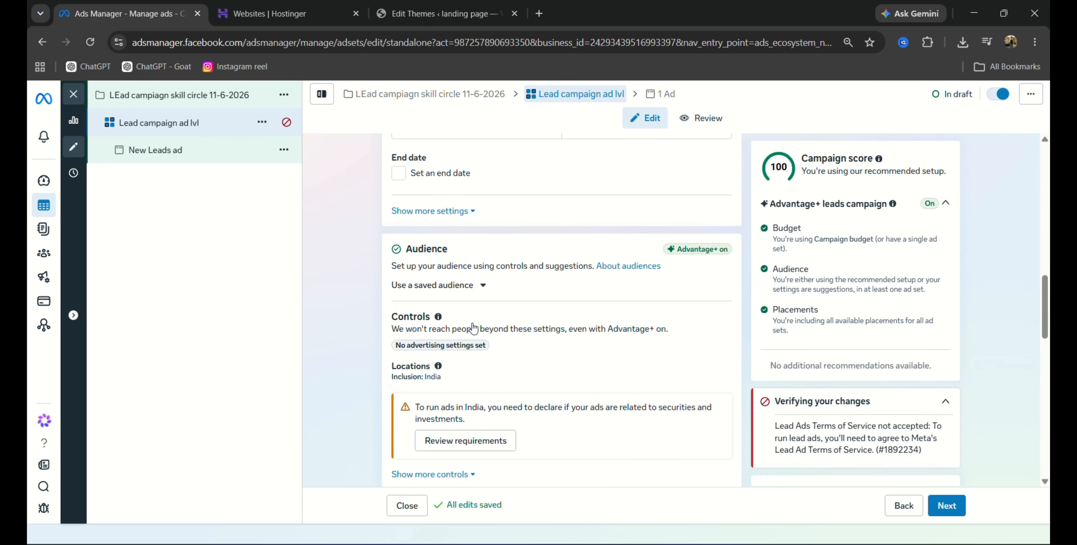
pyautogui.click(483, 285)
pyautogui.write('fitn')
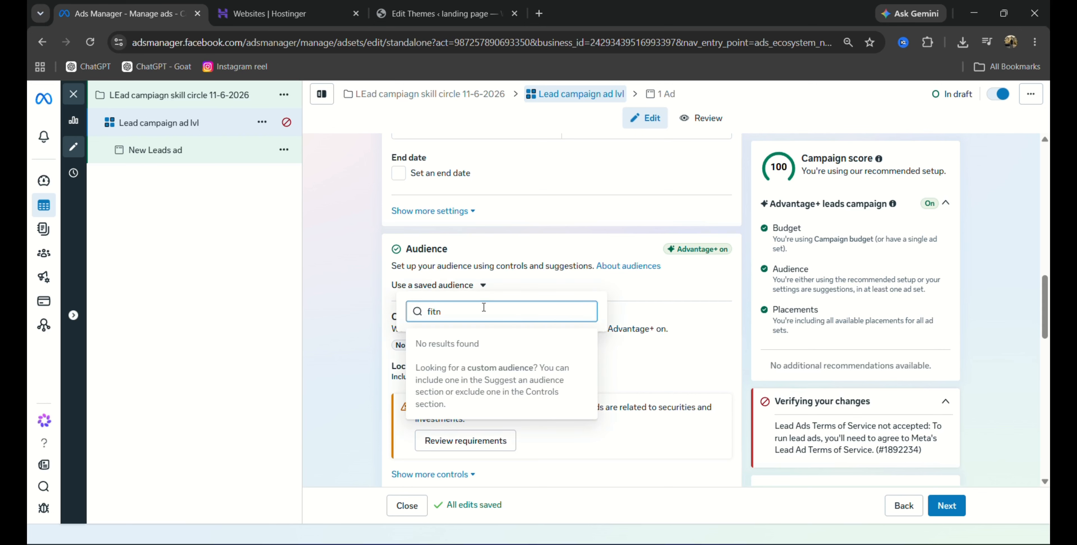
pyautogui.hotkey('ctrl', 'a')
pyautogui.press('BackSpace')
pyautogui.click(352, 350)
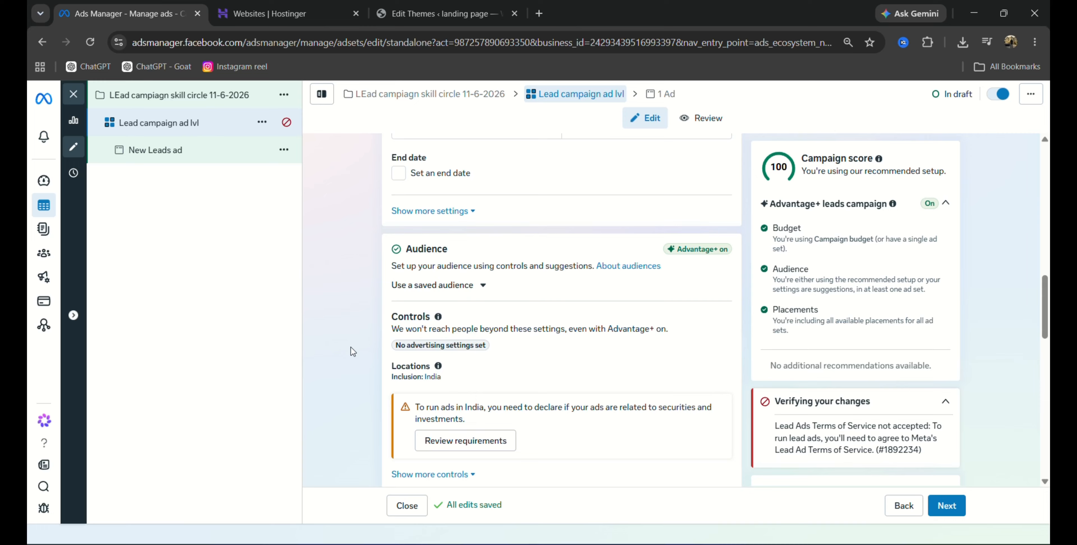
# Review the ad set's placement settings and open the account's placement controls
pyautogui.scroll(-15, 427, 318)
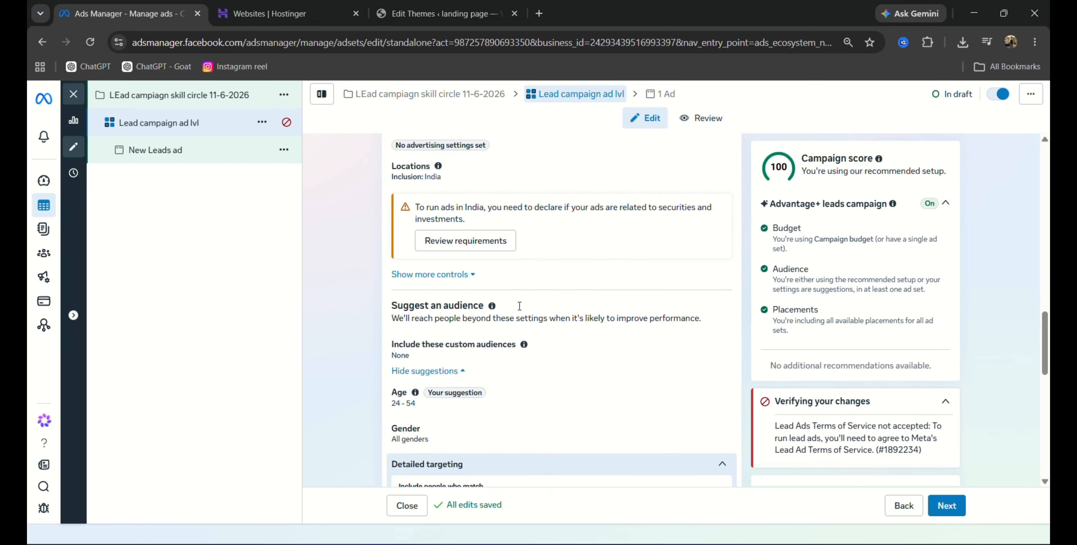
pyautogui.scroll(-3, 444, 290)
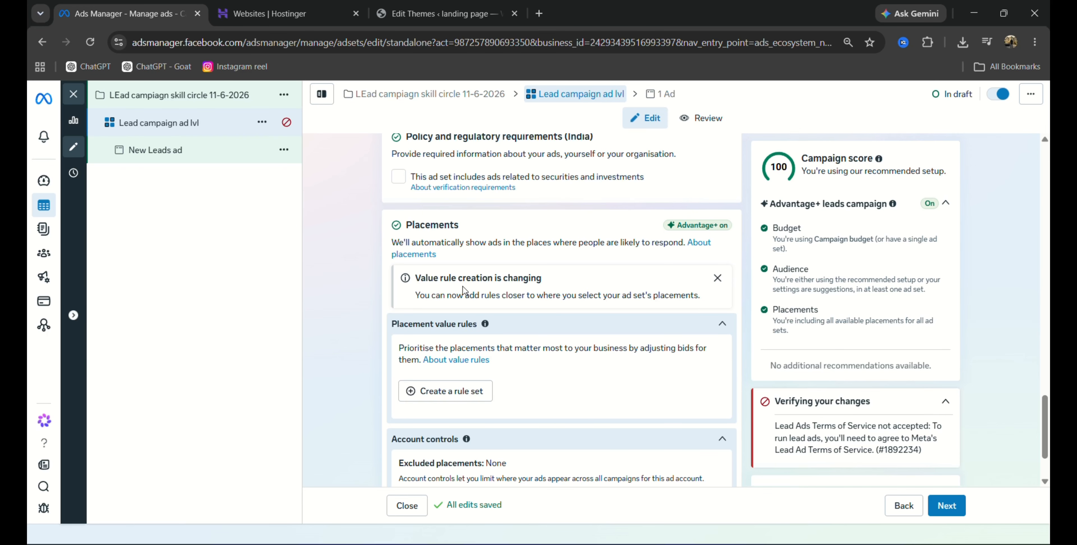
pyautogui.scroll(-2, 477, 286)
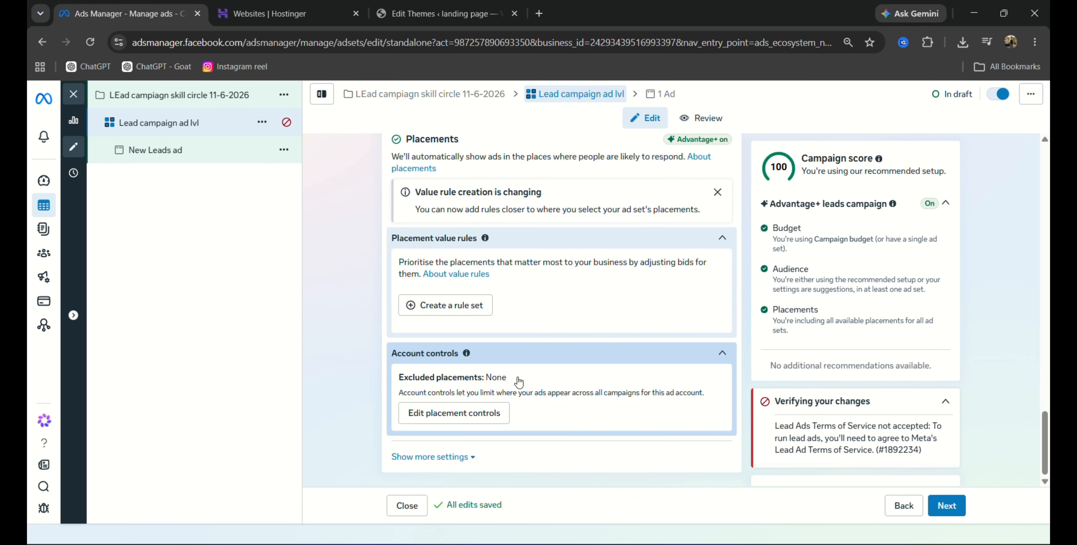
pyautogui.click(490, 413)
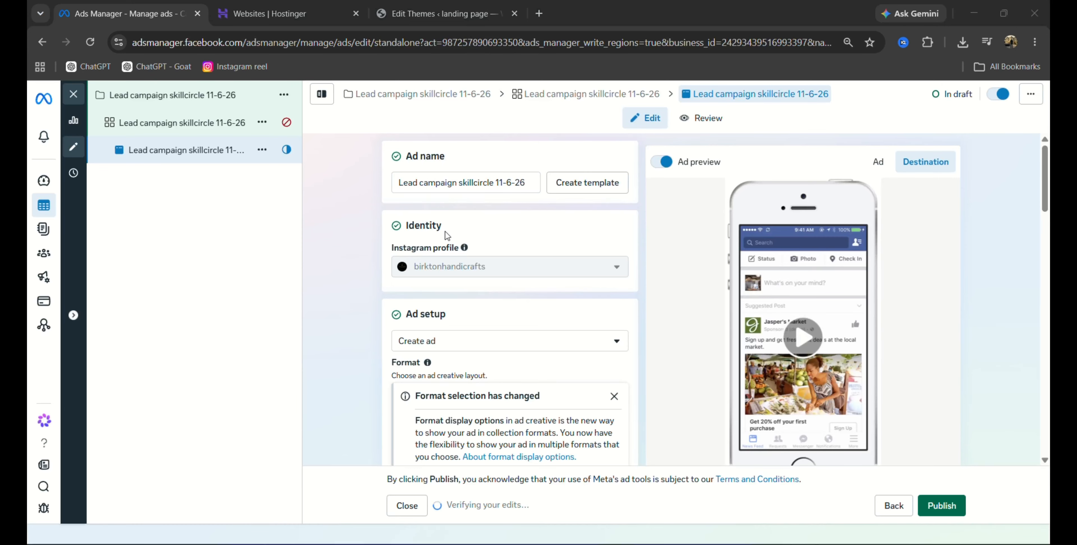
# Review the ad's Instagram identity and the available ad setup choices, keeping Create ad selected
pyautogui.moveTo(448, 254)
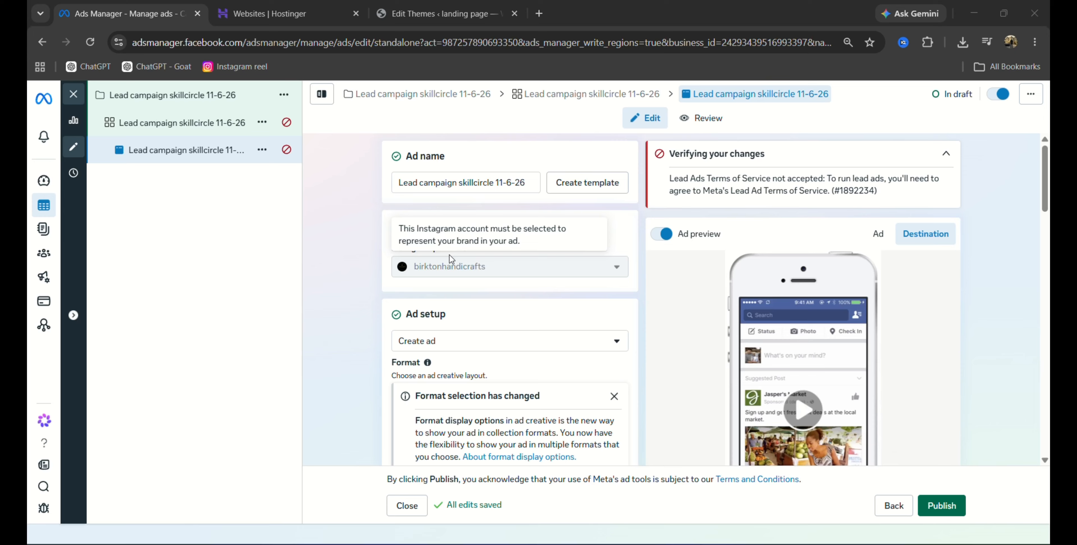
pyautogui.scroll(-5, 449, 255)
pyautogui.scroll(2, 490, 253)
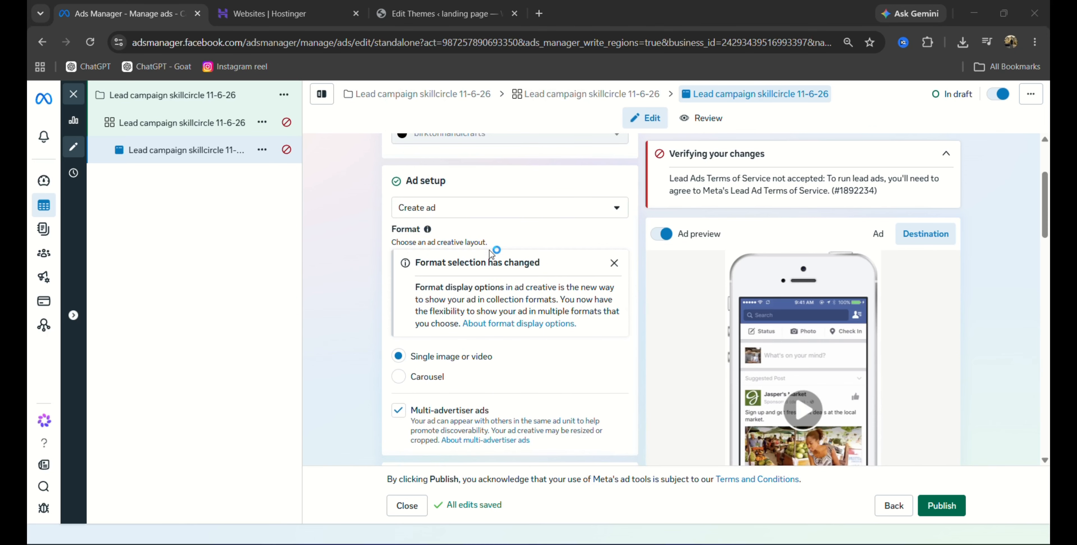
pyautogui.click(508, 213)
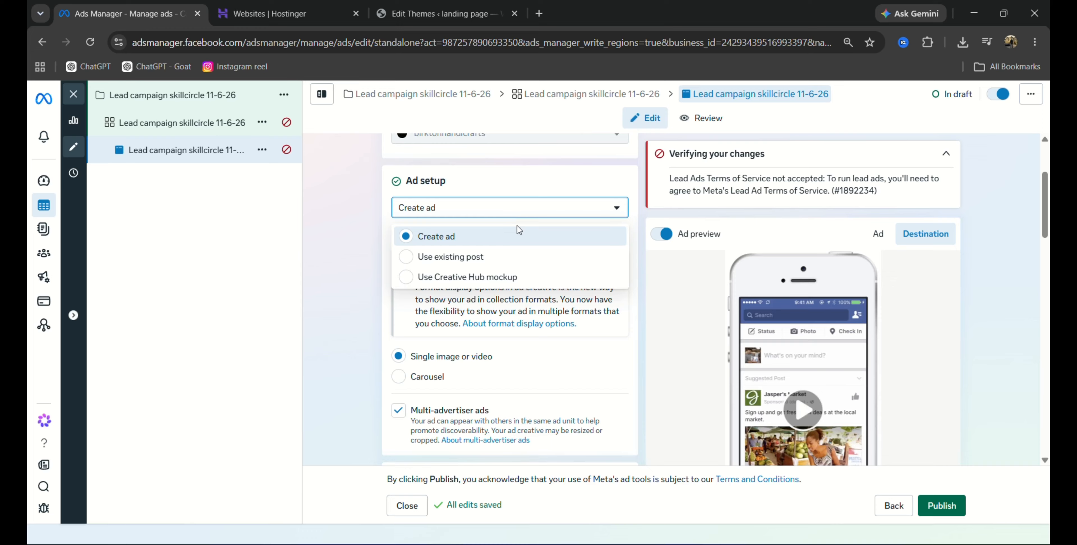
pyautogui.click(347, 264)
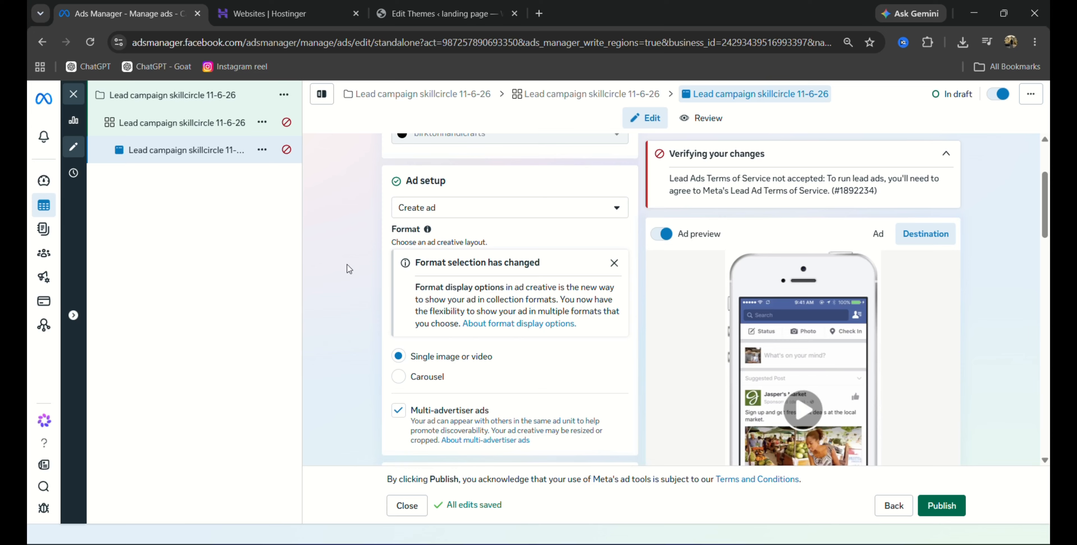
pyautogui.click(413, 209)
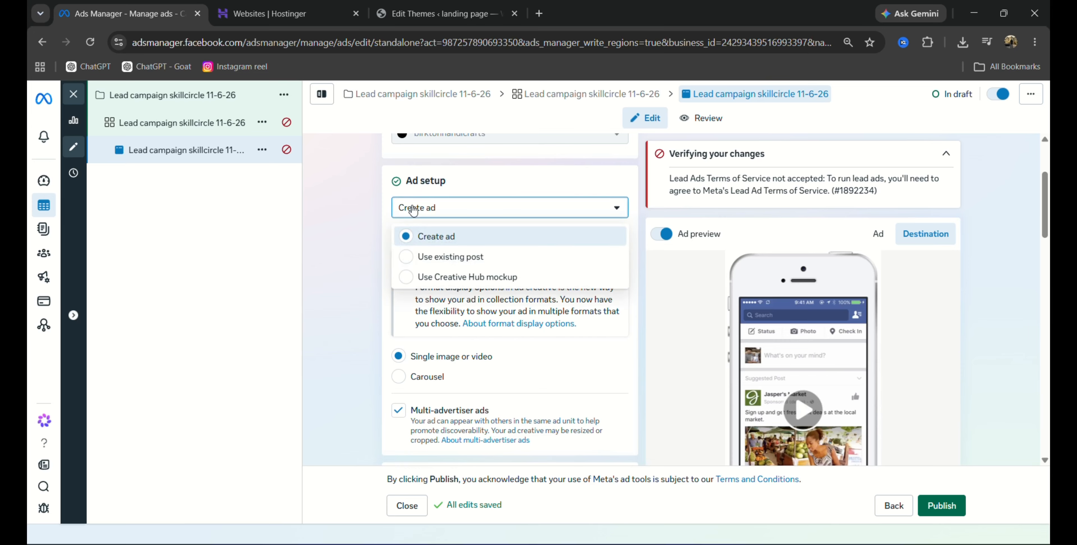
pyautogui.click(414, 209)
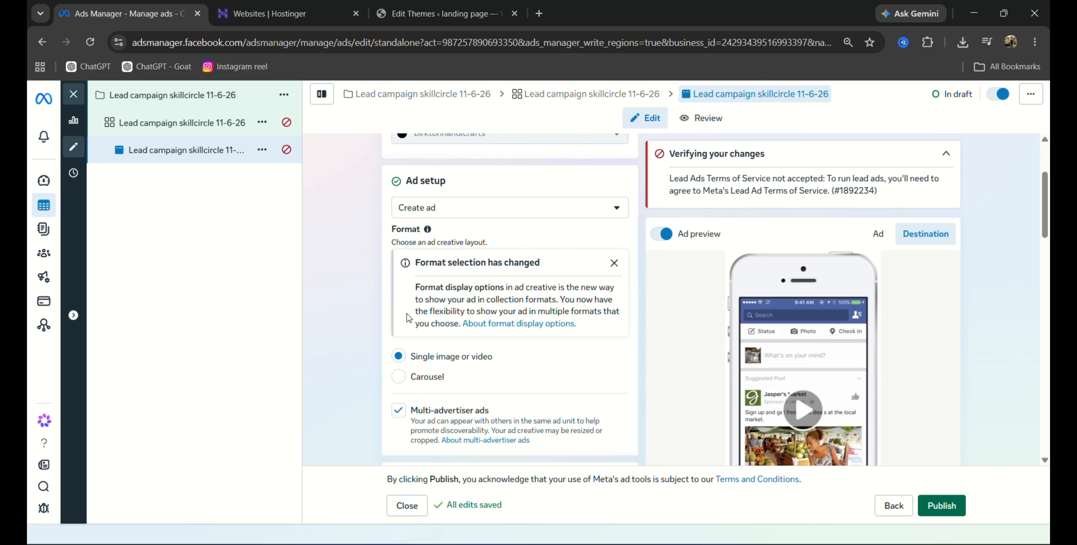
# Examine the ad's format choices, the instant form options for its destination and the quality filters
pyautogui.scroll(-2, 437, 309)
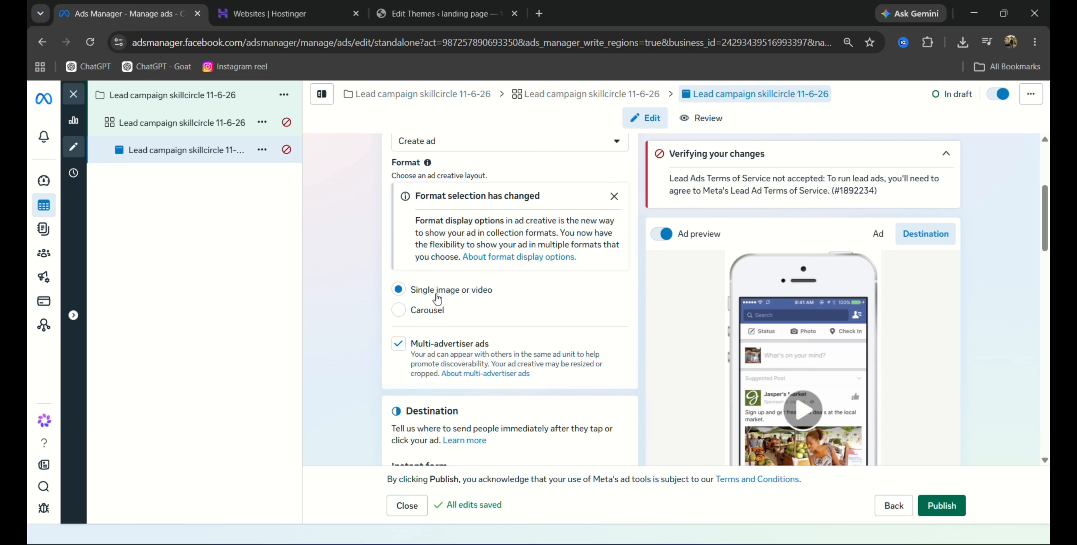
pyautogui.scroll(-2, 437, 298)
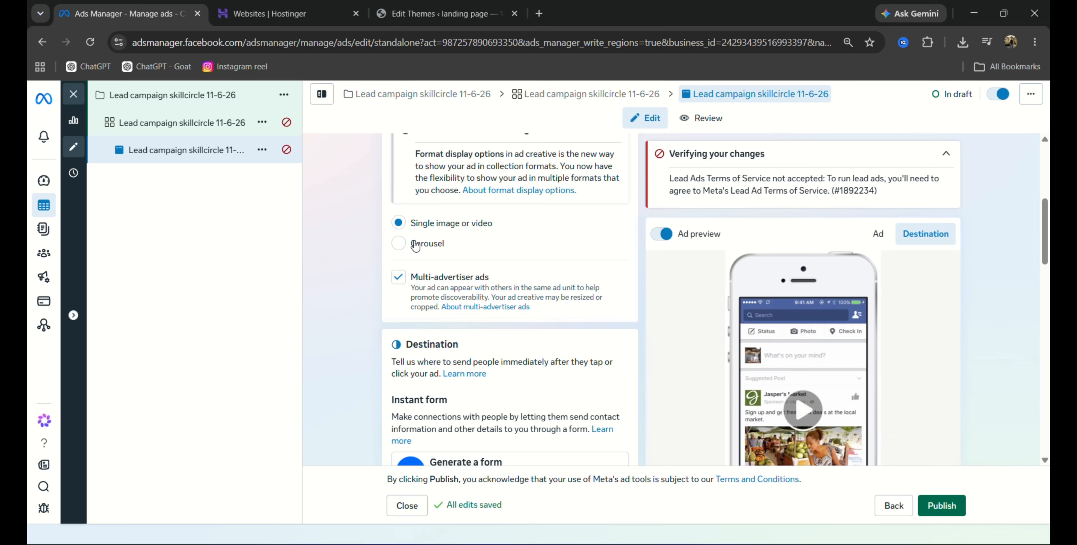
pyautogui.scroll(-3, 415, 246)
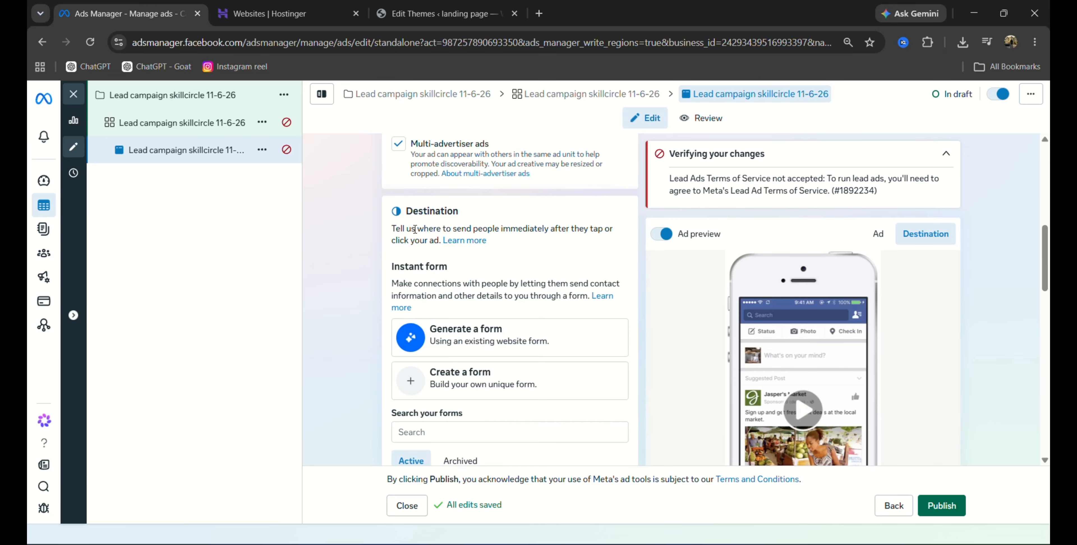
pyautogui.scroll(-2, 434, 211)
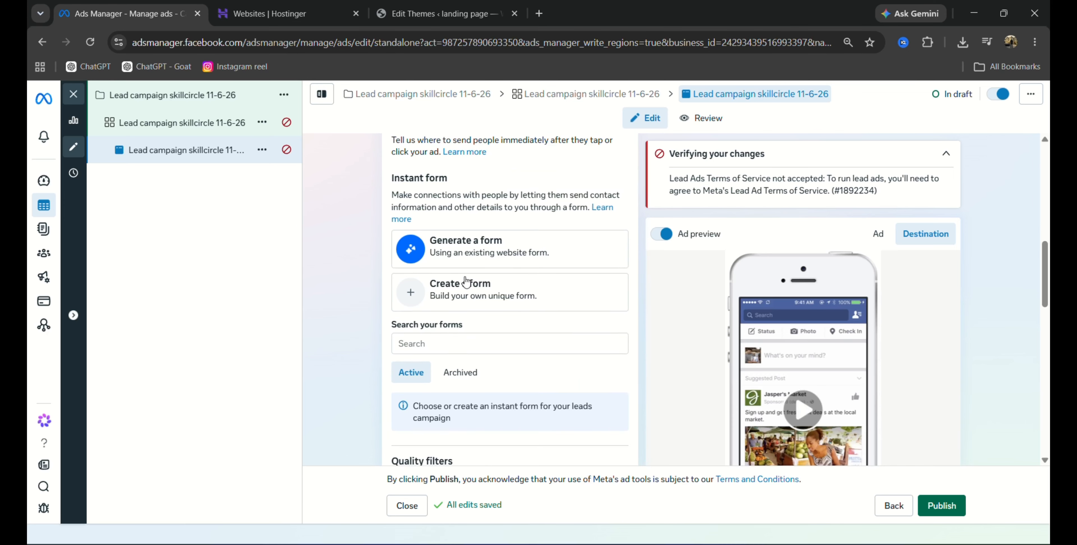
pyautogui.scroll(2, 422, 249)
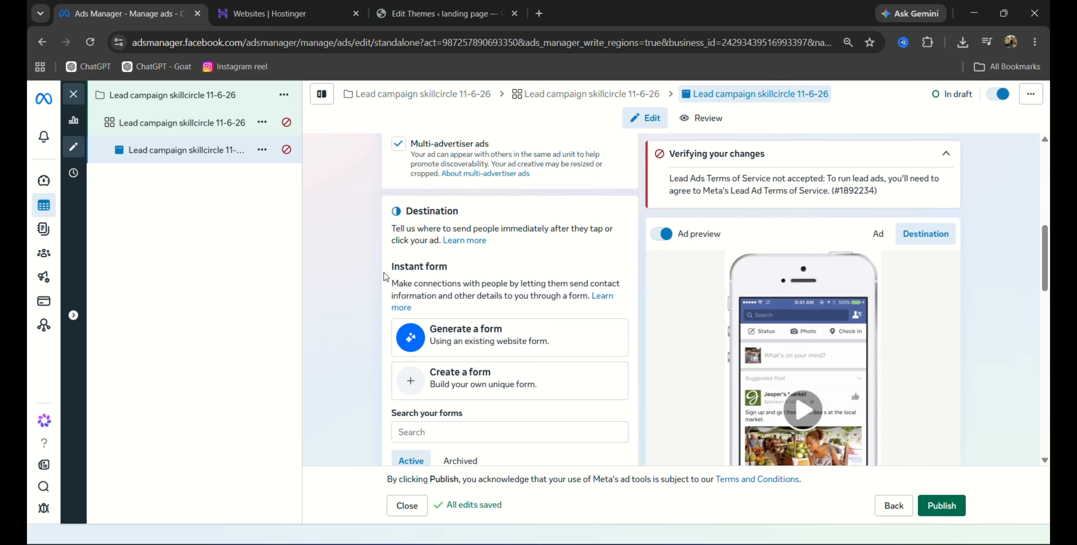
pyautogui.scroll(-2, 385, 276)
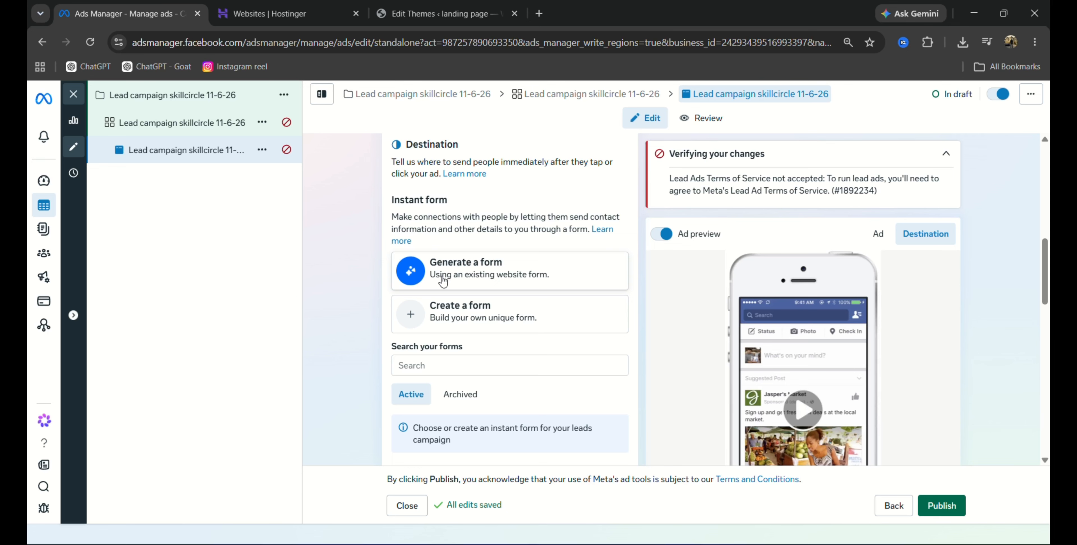
pyautogui.scroll(-4, 443, 281)
pyautogui.scroll(-6, 440, 296)
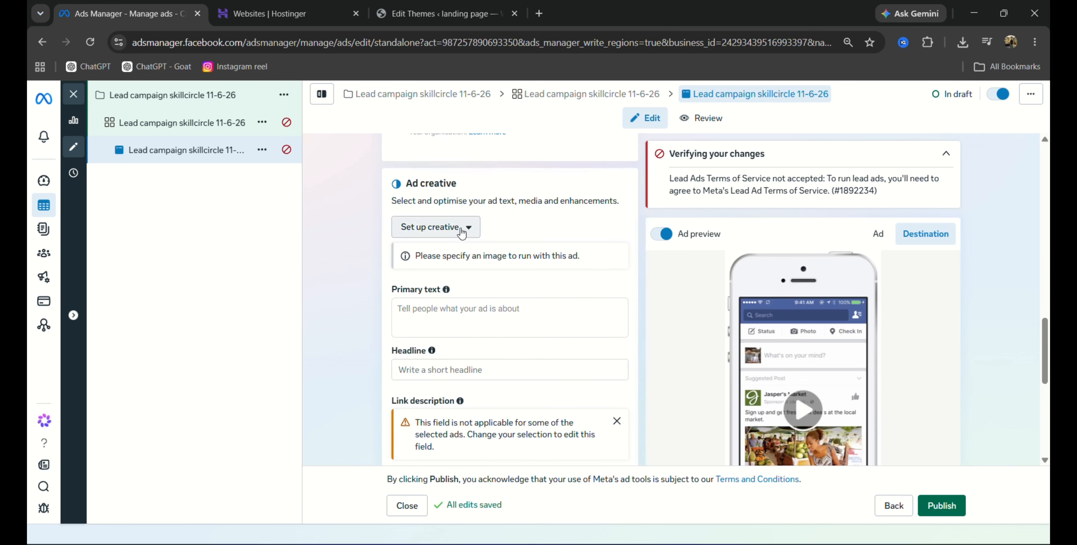
# Check the image and video options for setting up the creative, the ad text fields and the ad preview
pyautogui.click(450, 236)
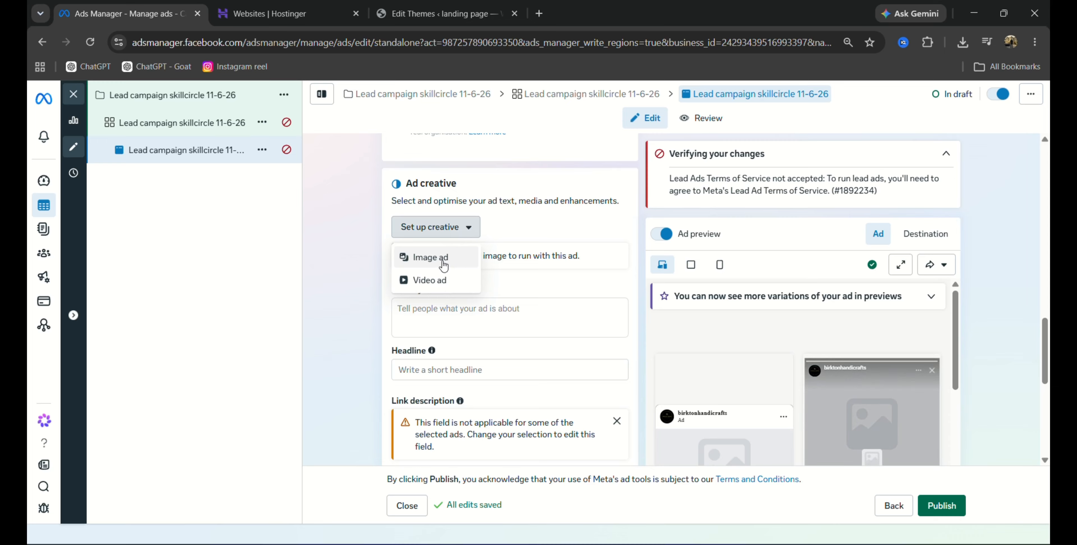
pyautogui.click(447, 230)
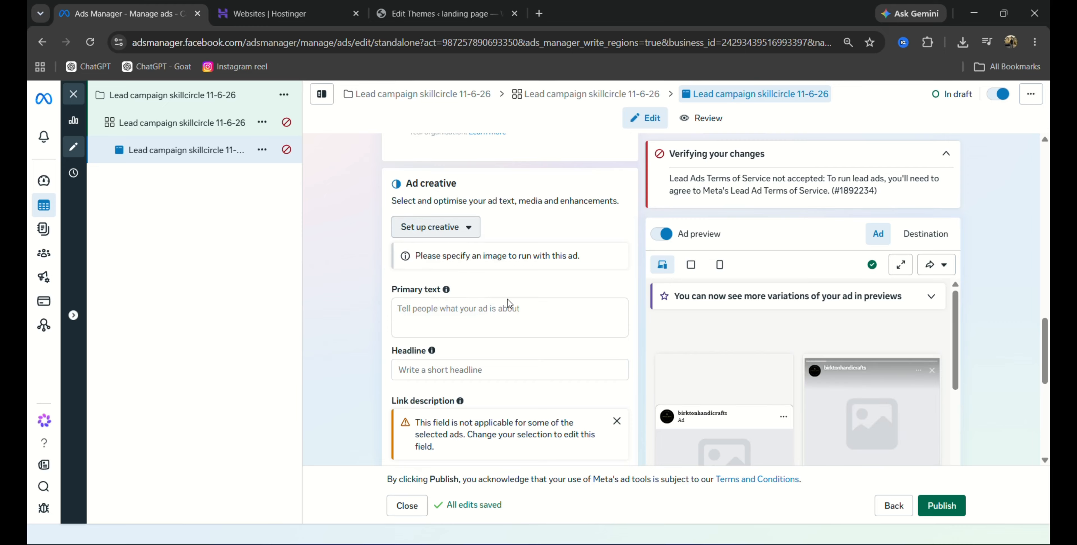
pyautogui.scroll(-3, 785, 244)
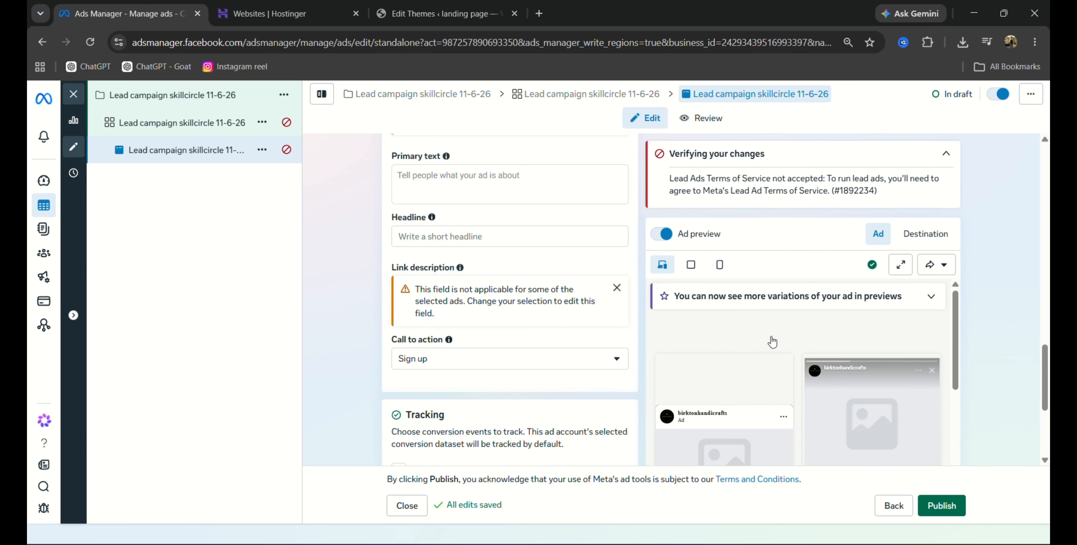
pyautogui.moveTo(958, 380); pyautogui.dragTo(966, 434)
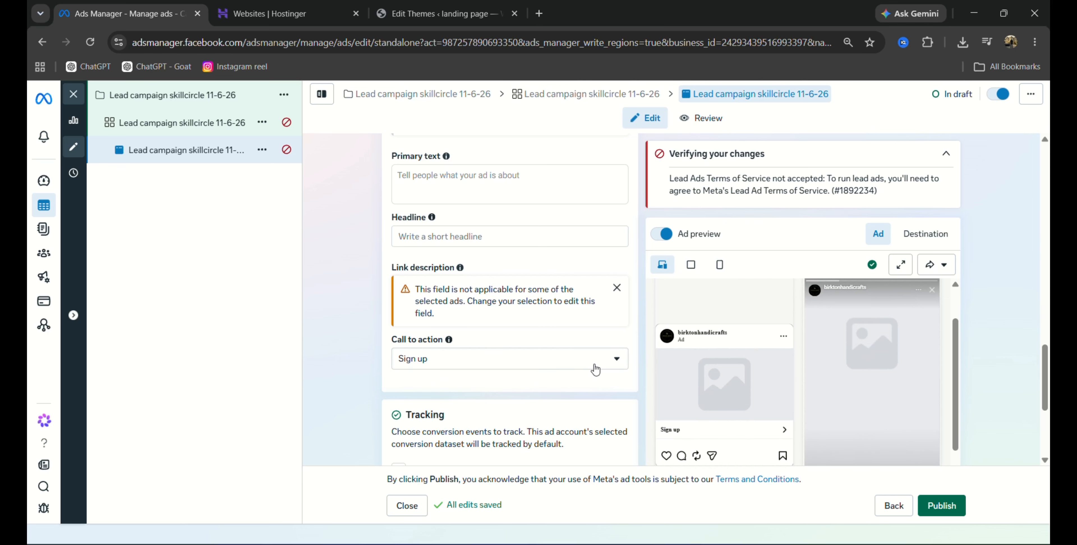
# Try Get offer as the ad's call to action, and settle on See details instead
pyautogui.scroll(-3, 489, 251)
pyautogui.click(496, 228)
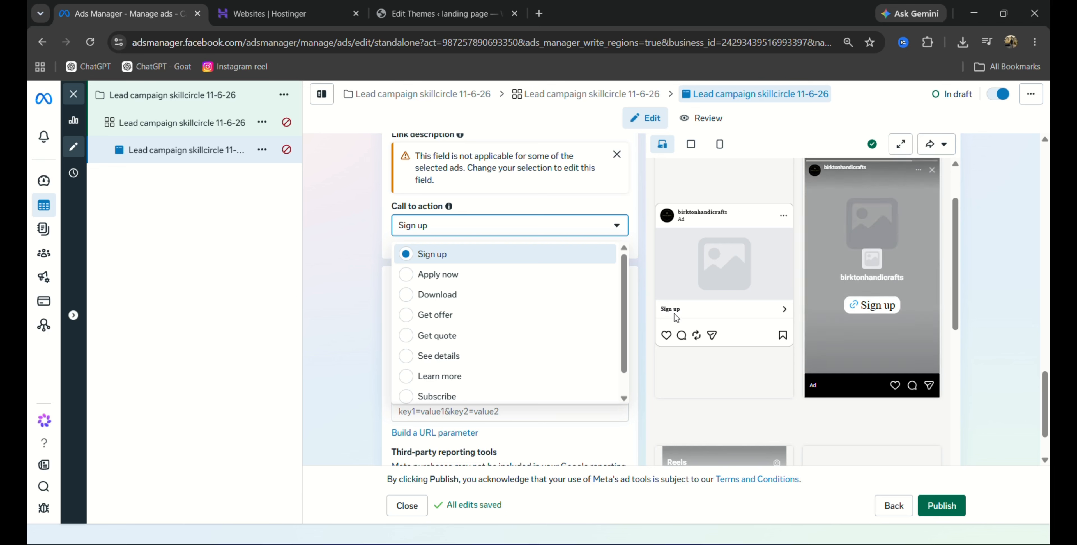
pyautogui.click(445, 315)
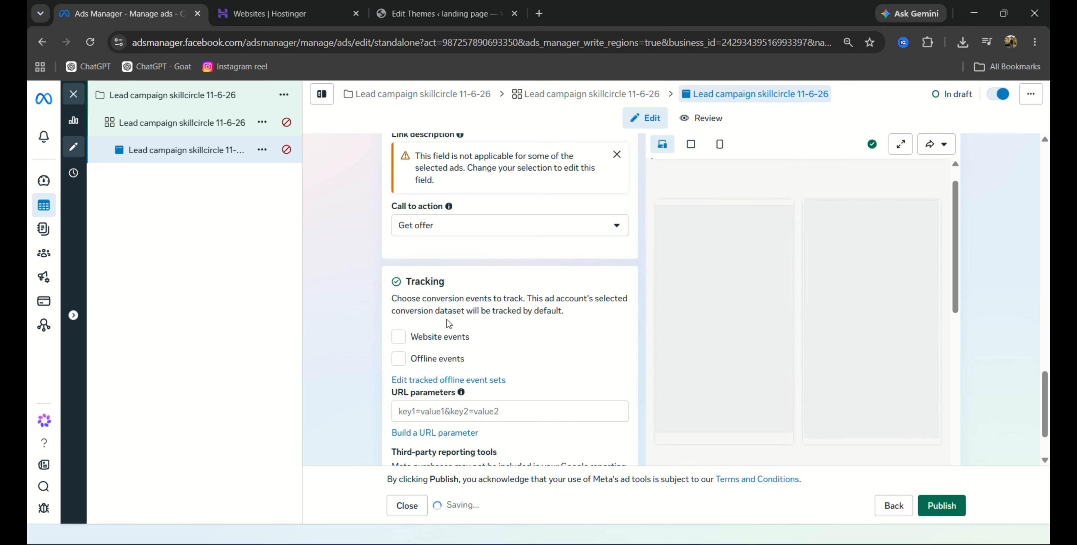
pyautogui.click(482, 226)
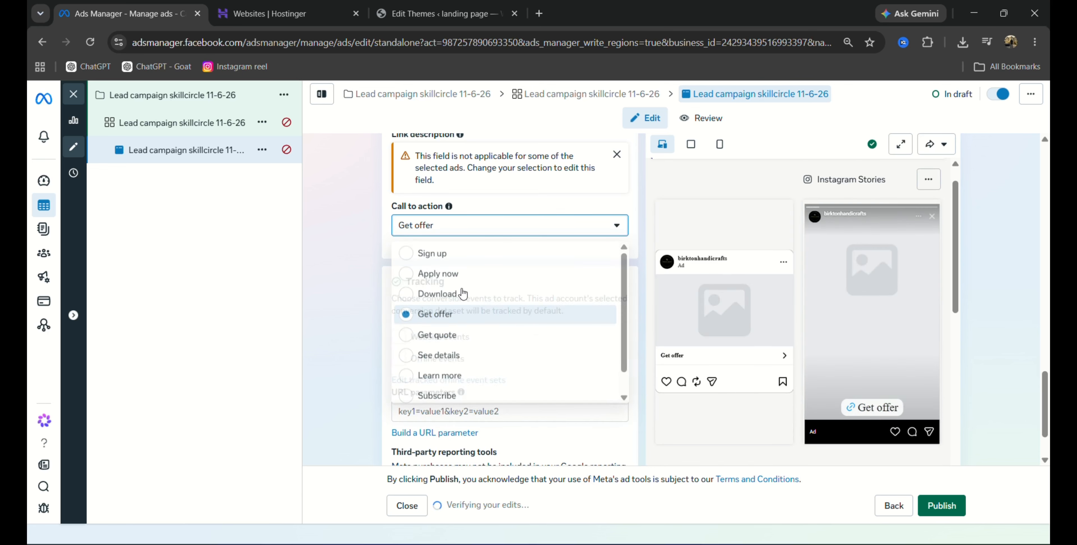
pyautogui.click(467, 355)
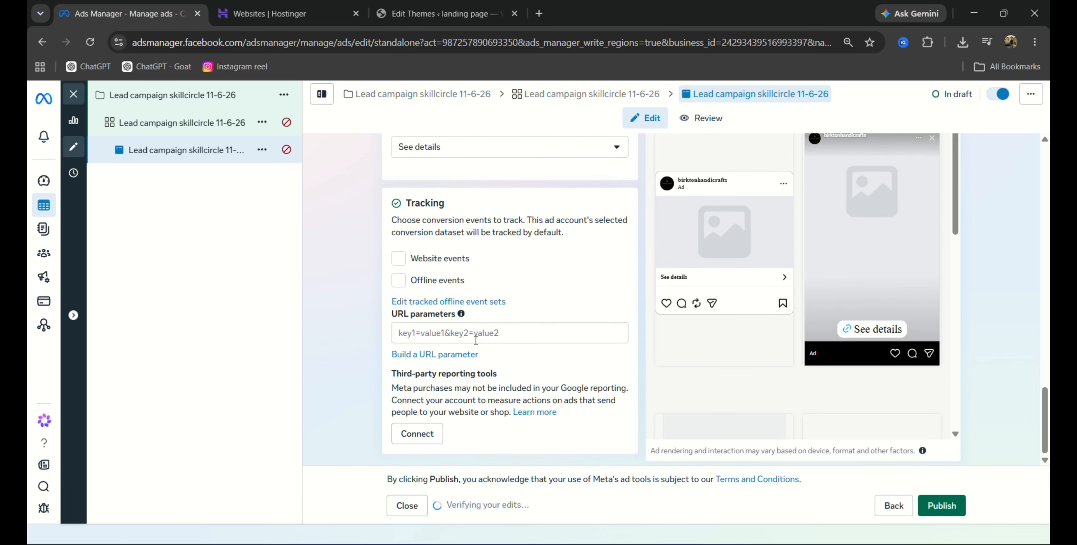
# Review the complete ad settings from name, identity and setup through the instant form destination, creative and tracking
pyautogui.scroll(3, 564, 305)
pyautogui.scroll(15, 543, 310)
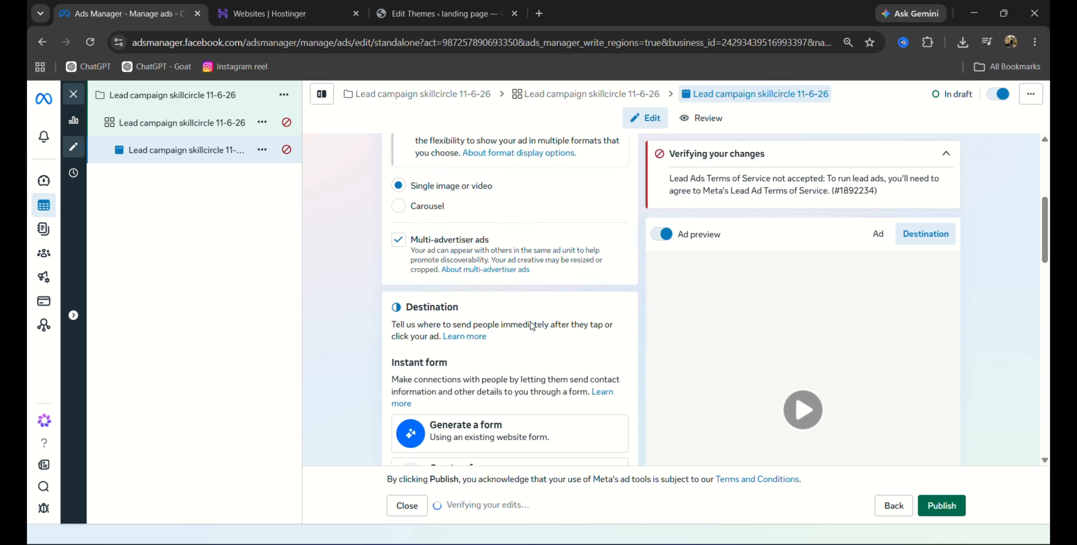
pyautogui.scroll(-10, 473, 330)
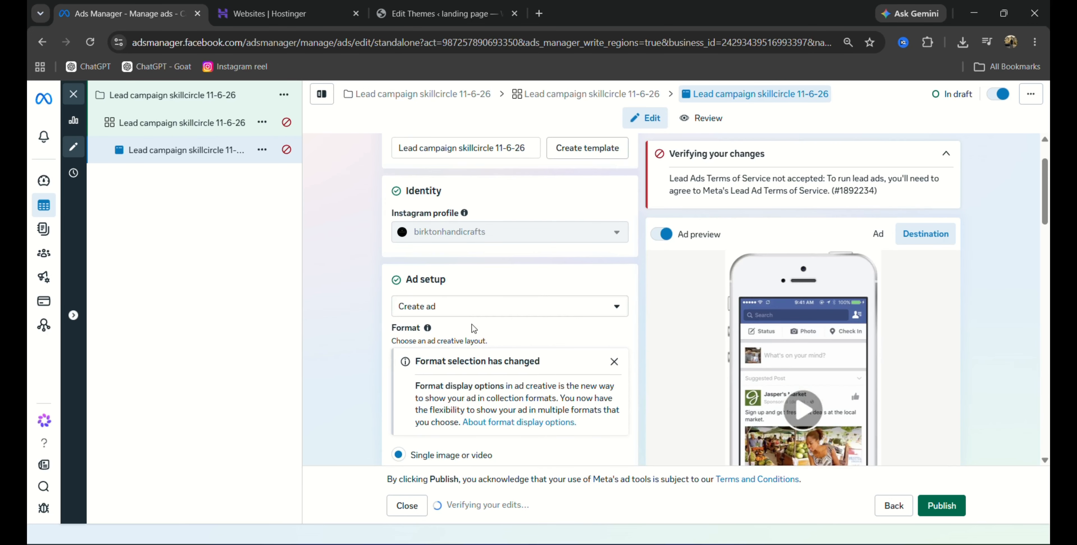
pyautogui.scroll(10, 471, 331)
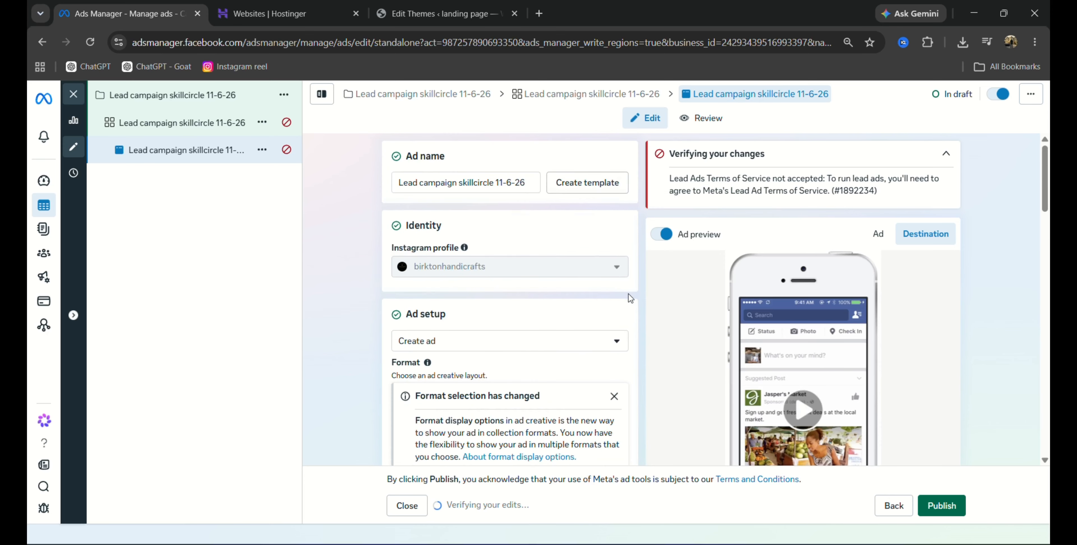
pyautogui.scroll(-5, 426, 290)
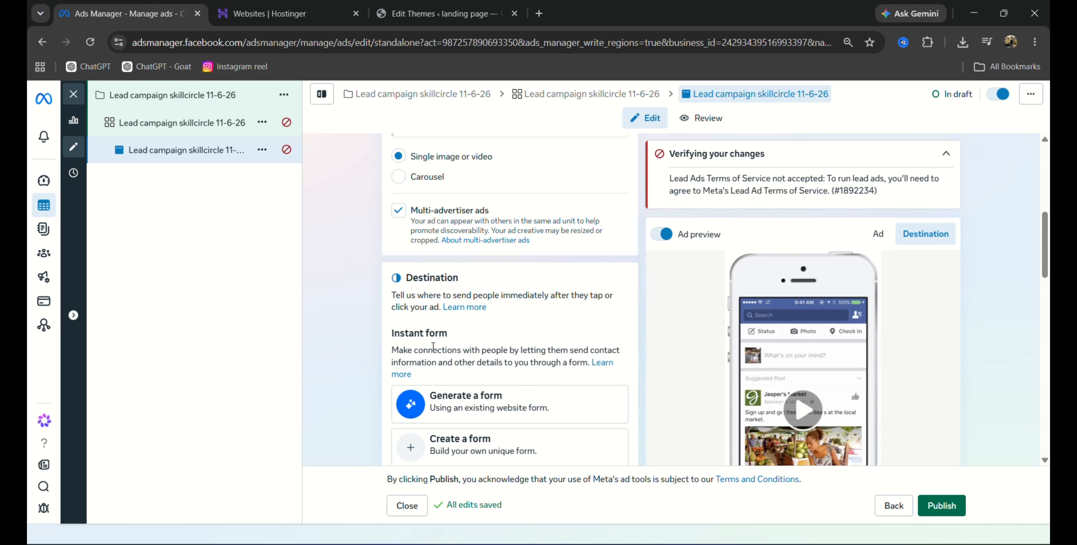
pyautogui.scroll(-5, 433, 346)
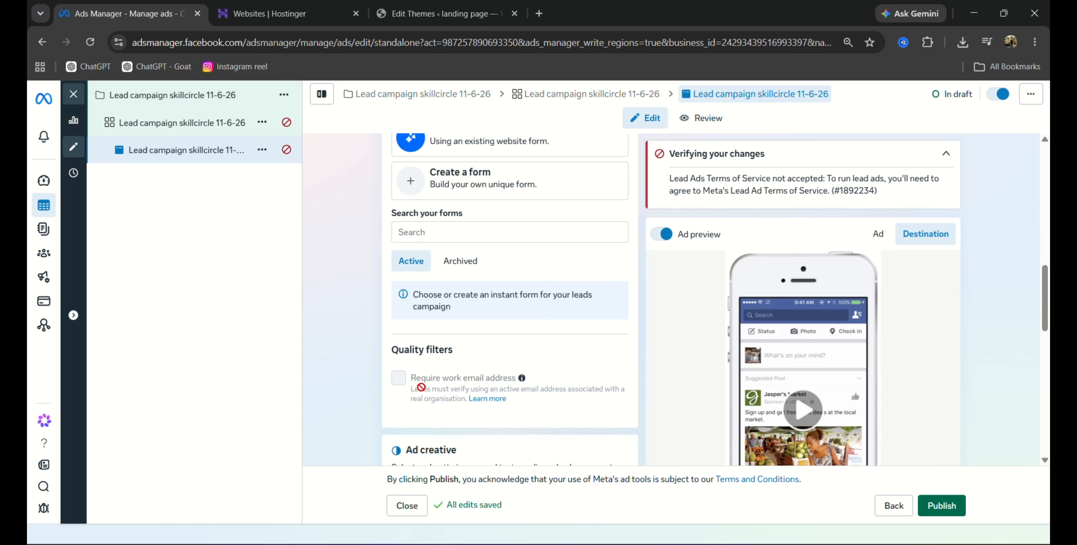
pyautogui.scroll(-10, 507, 273)
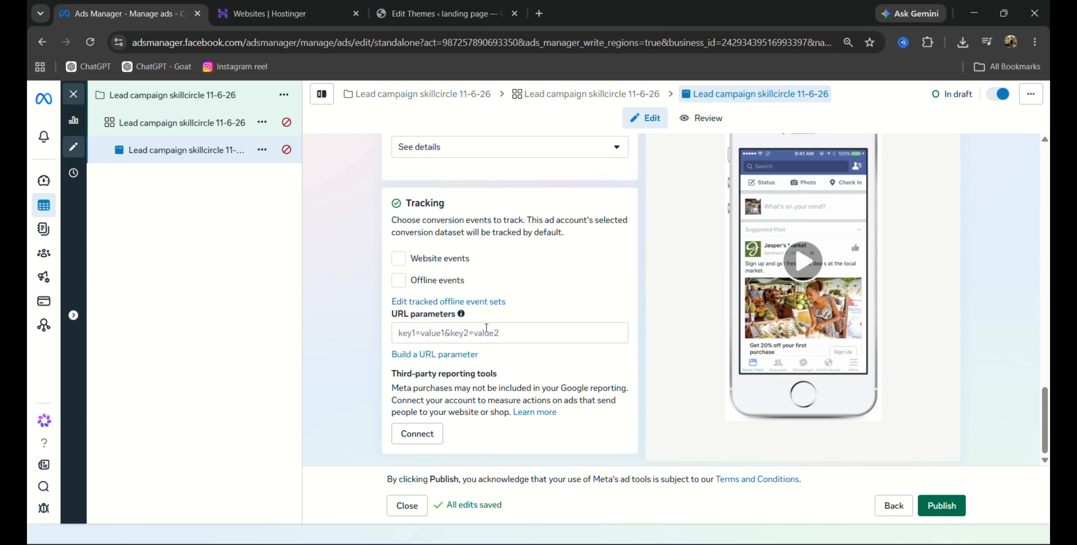
pyautogui.scroll(15, 481, 325)
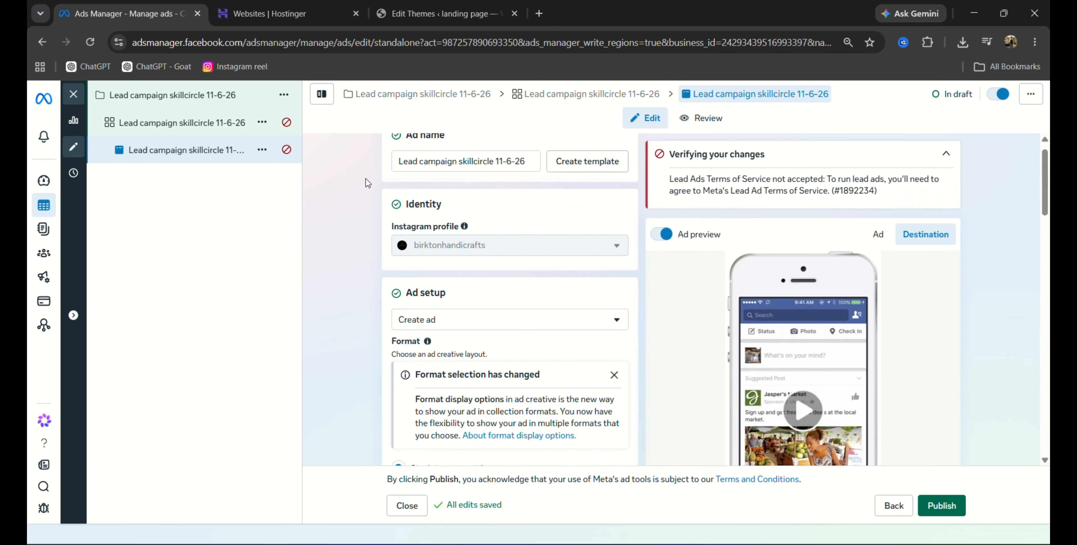